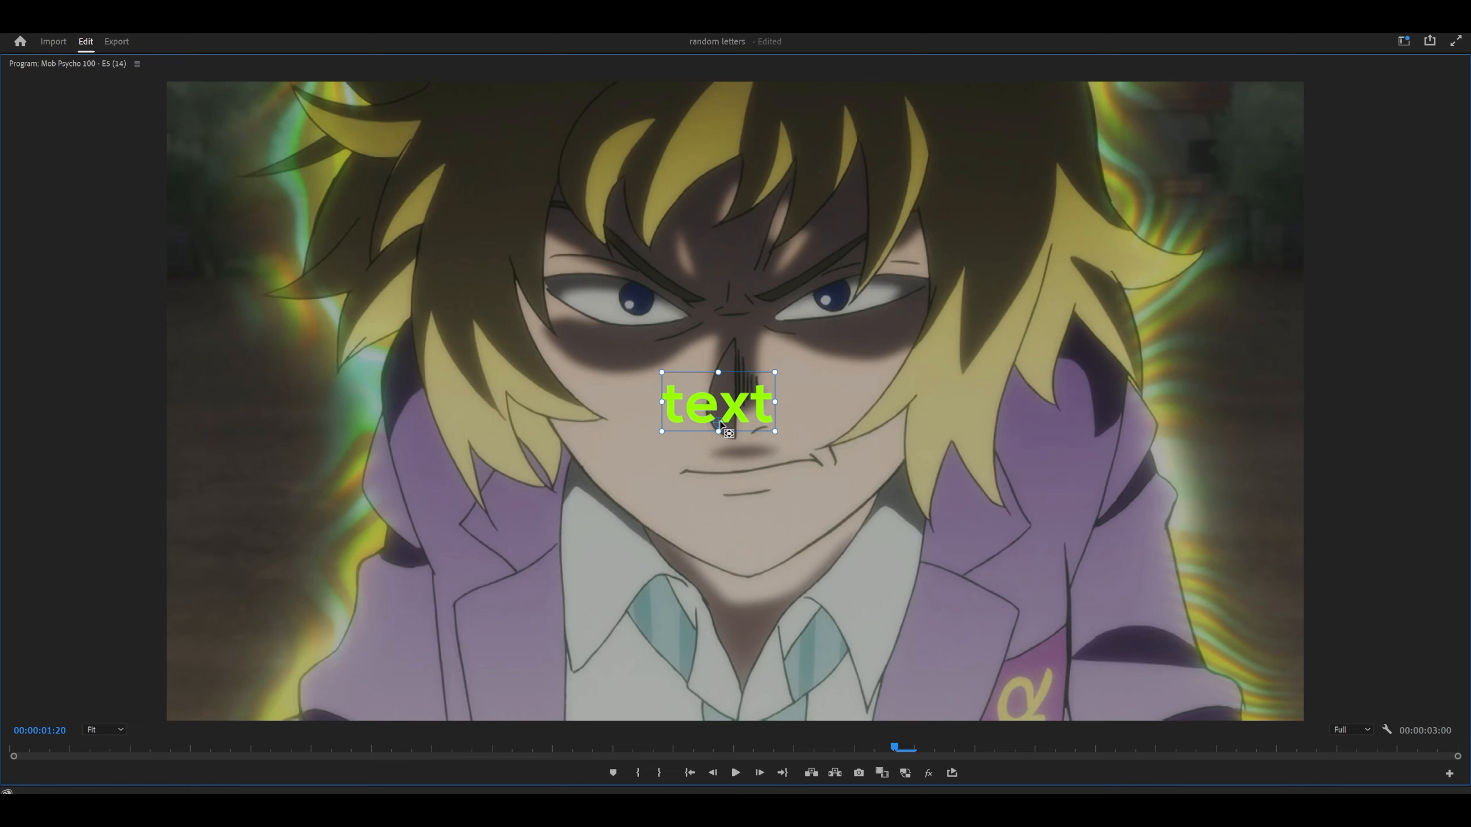
Centre the green "text" title in the frame by resetting its Transform position.
drag(722, 422, 721, 400)
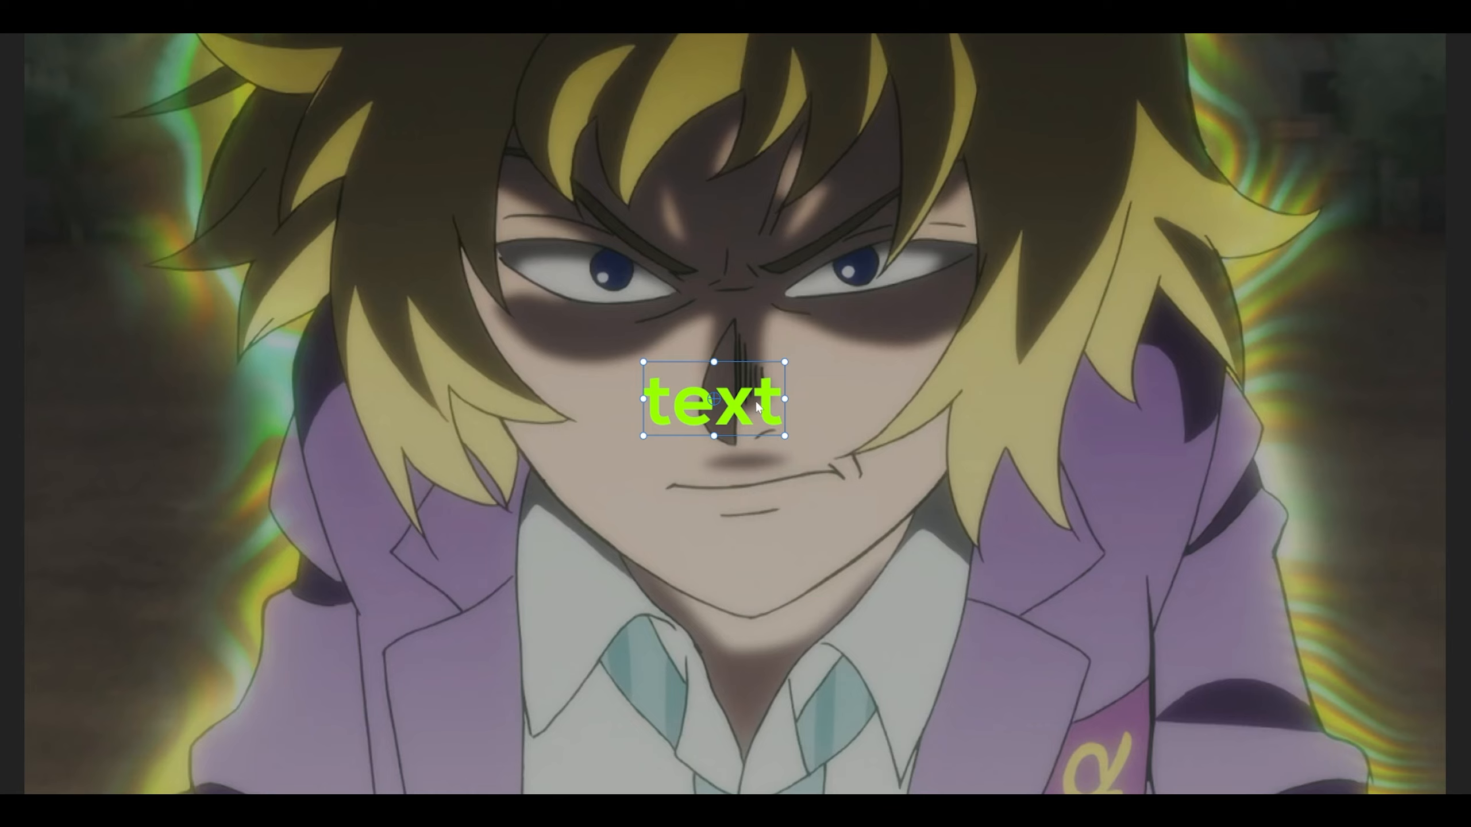
scroll(535, 237, down, 3)
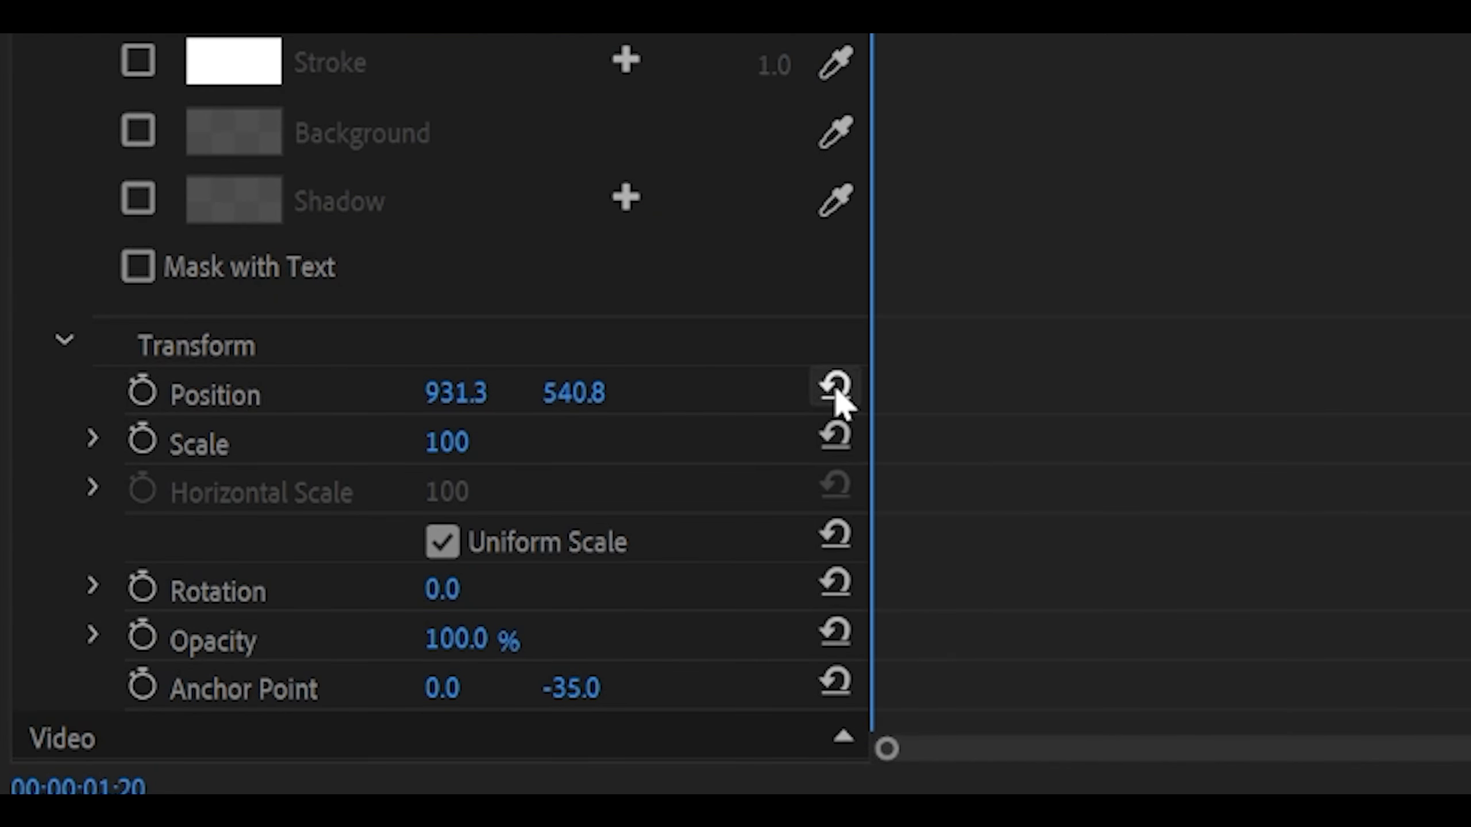
click(836, 390)
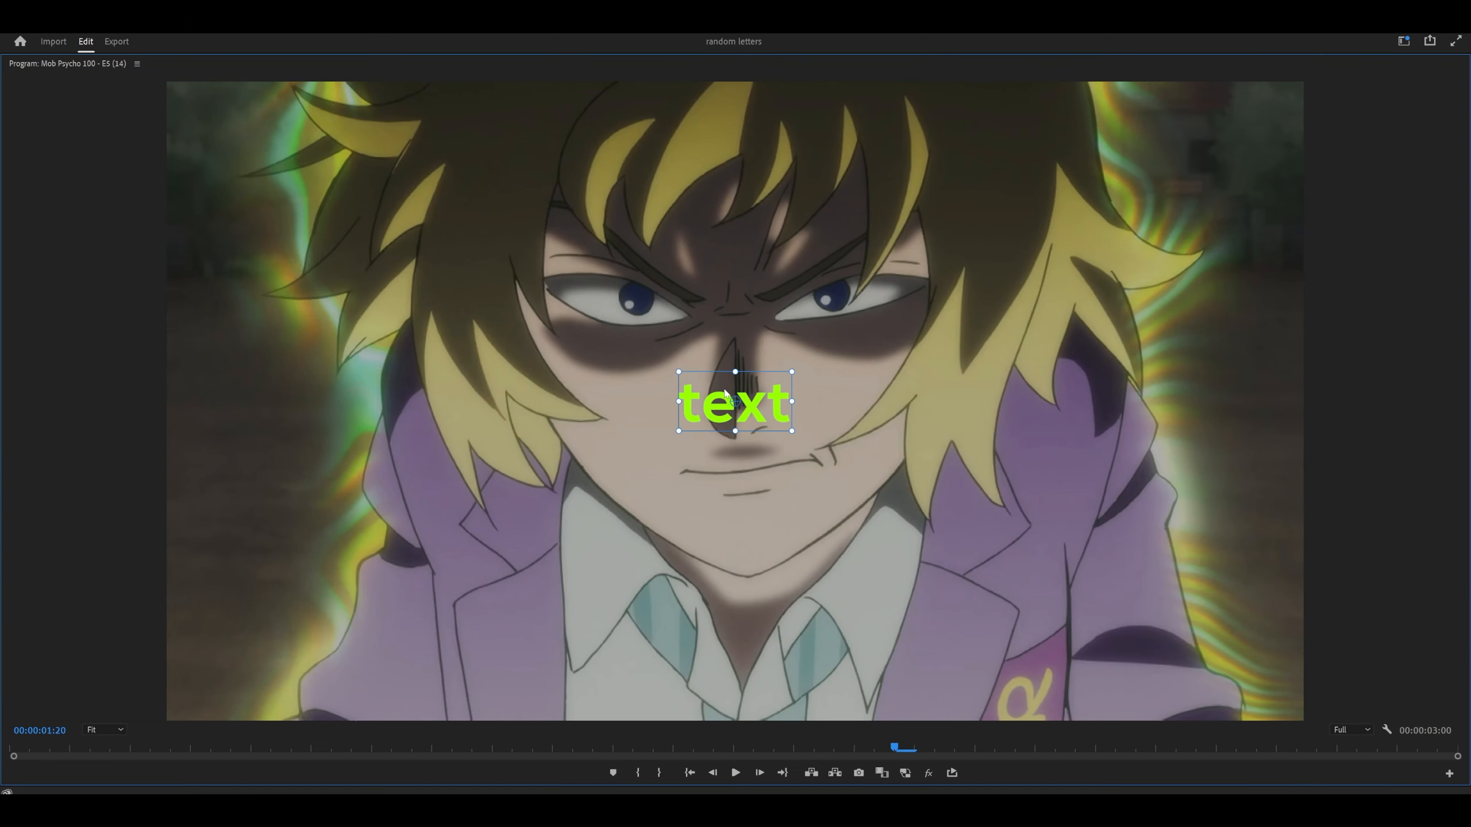
drag(735, 401, 735, 402)
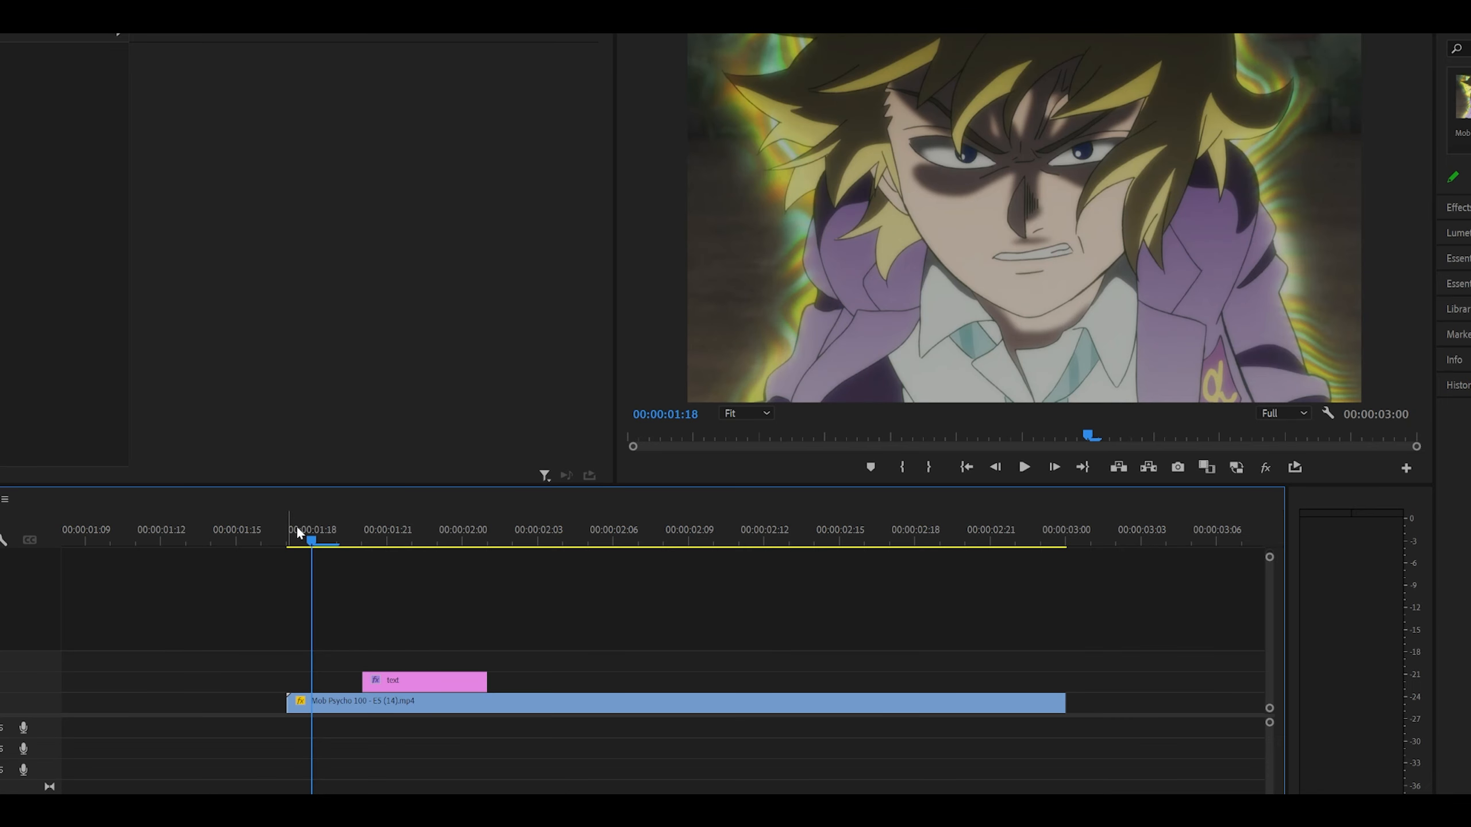
Replace the wording of the title clip at 00:00:01:20 with "KAGEYAMA".
click(345, 702)
key(Right)
key(Right)
click(397, 685)
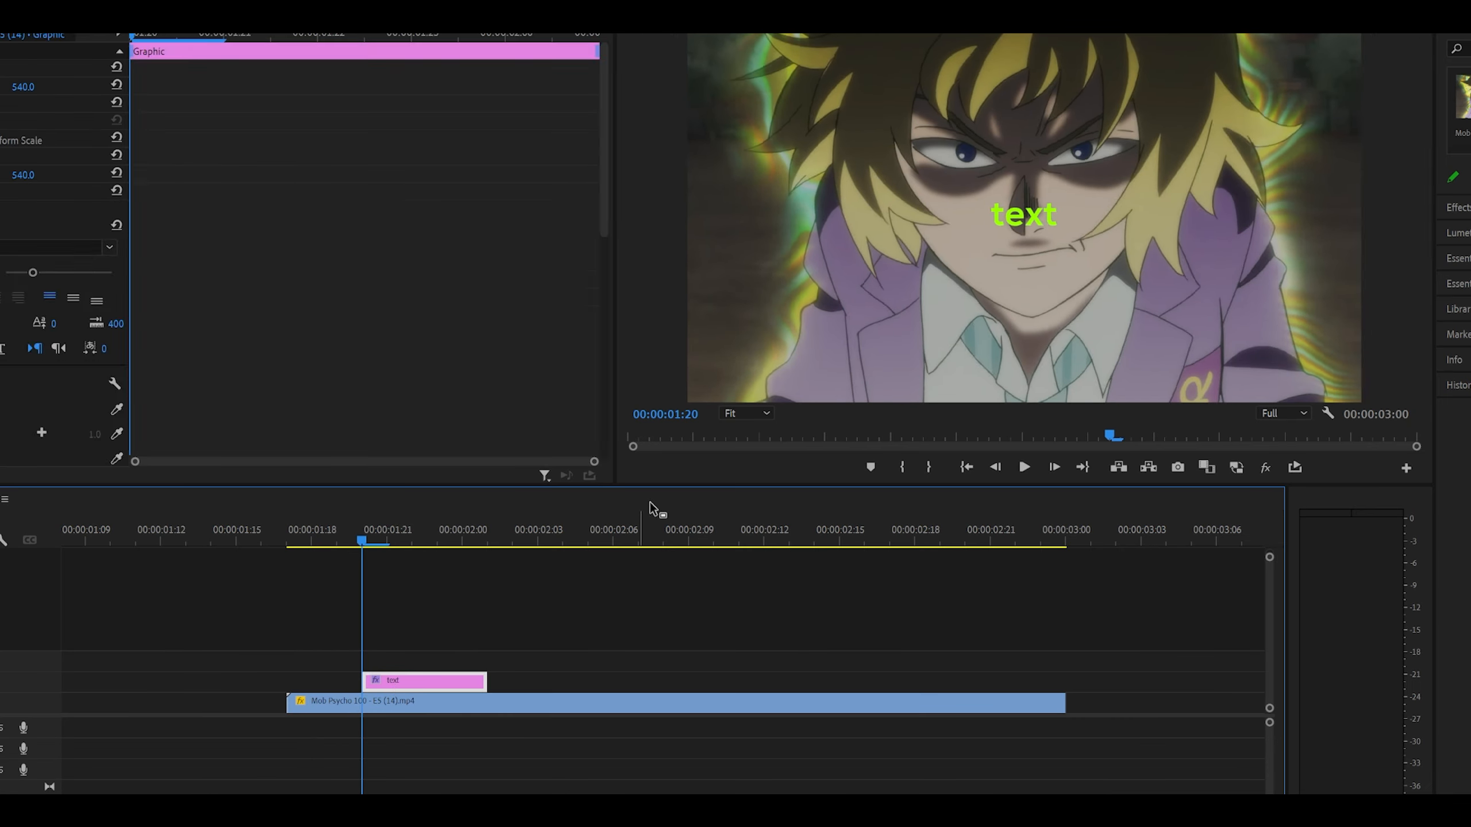
click(336, 702)
click(424, 683)
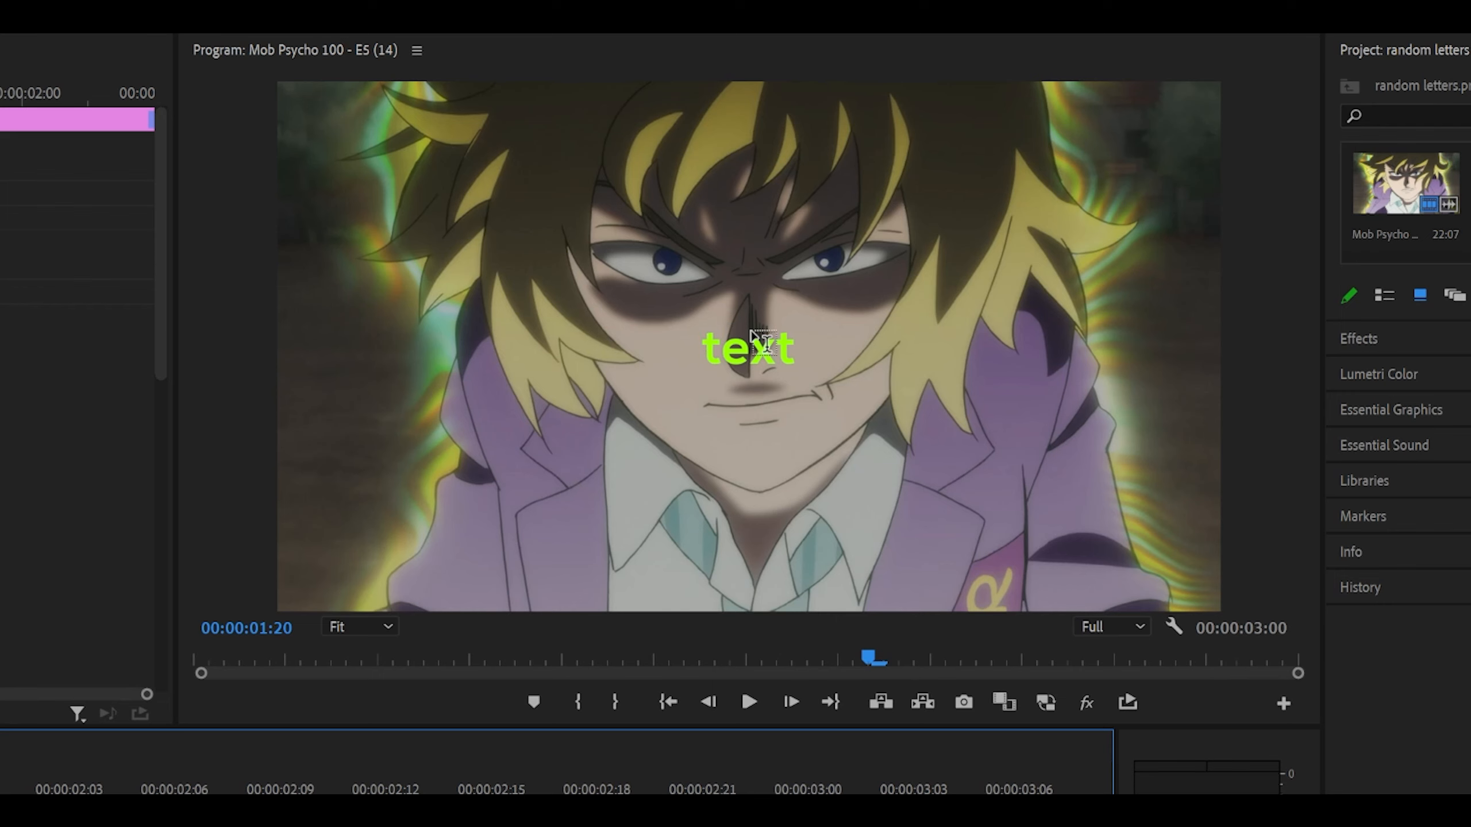
double_click(751, 342)
text(KAGA)
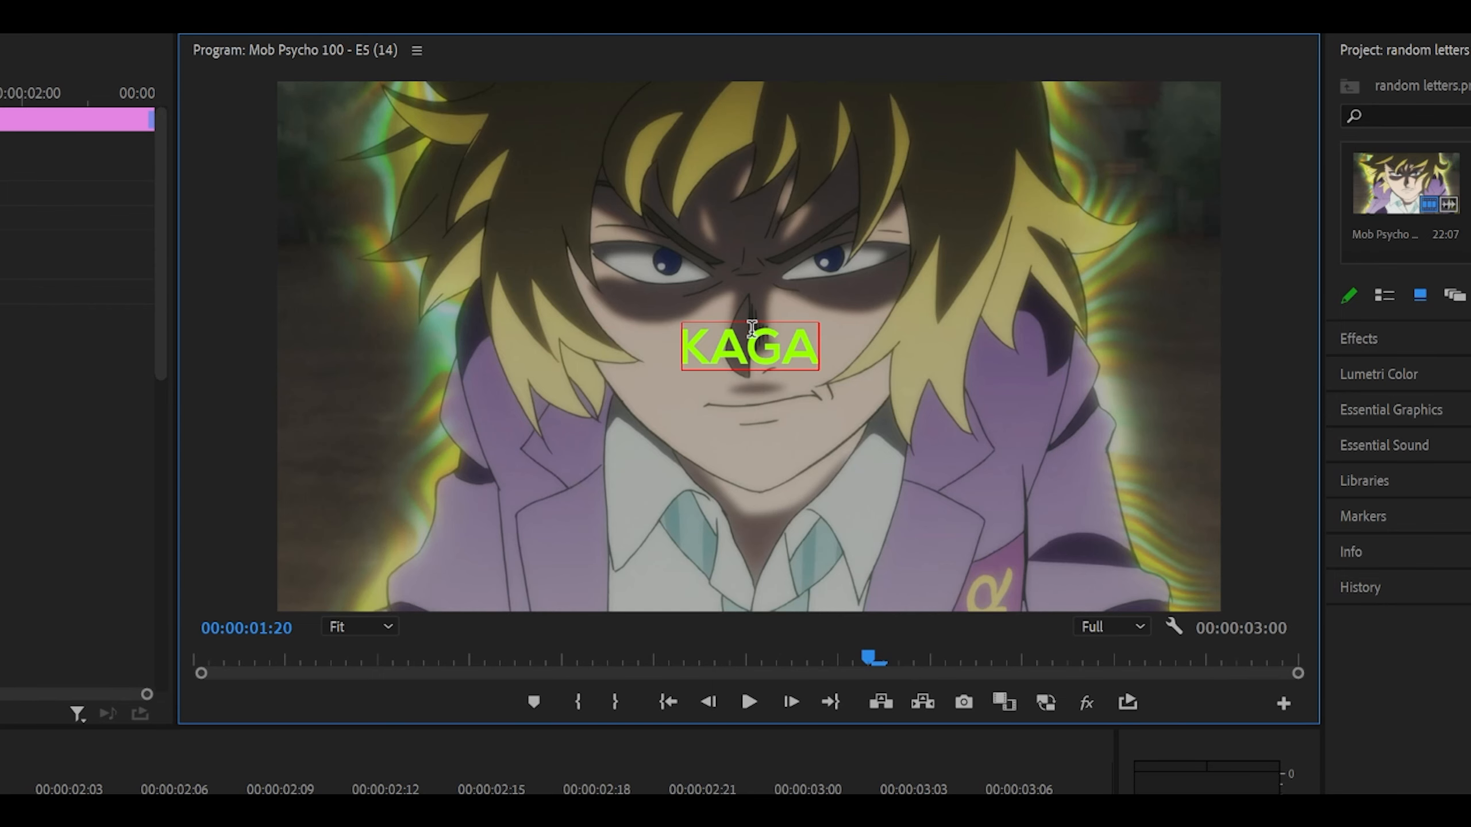
text(Y)
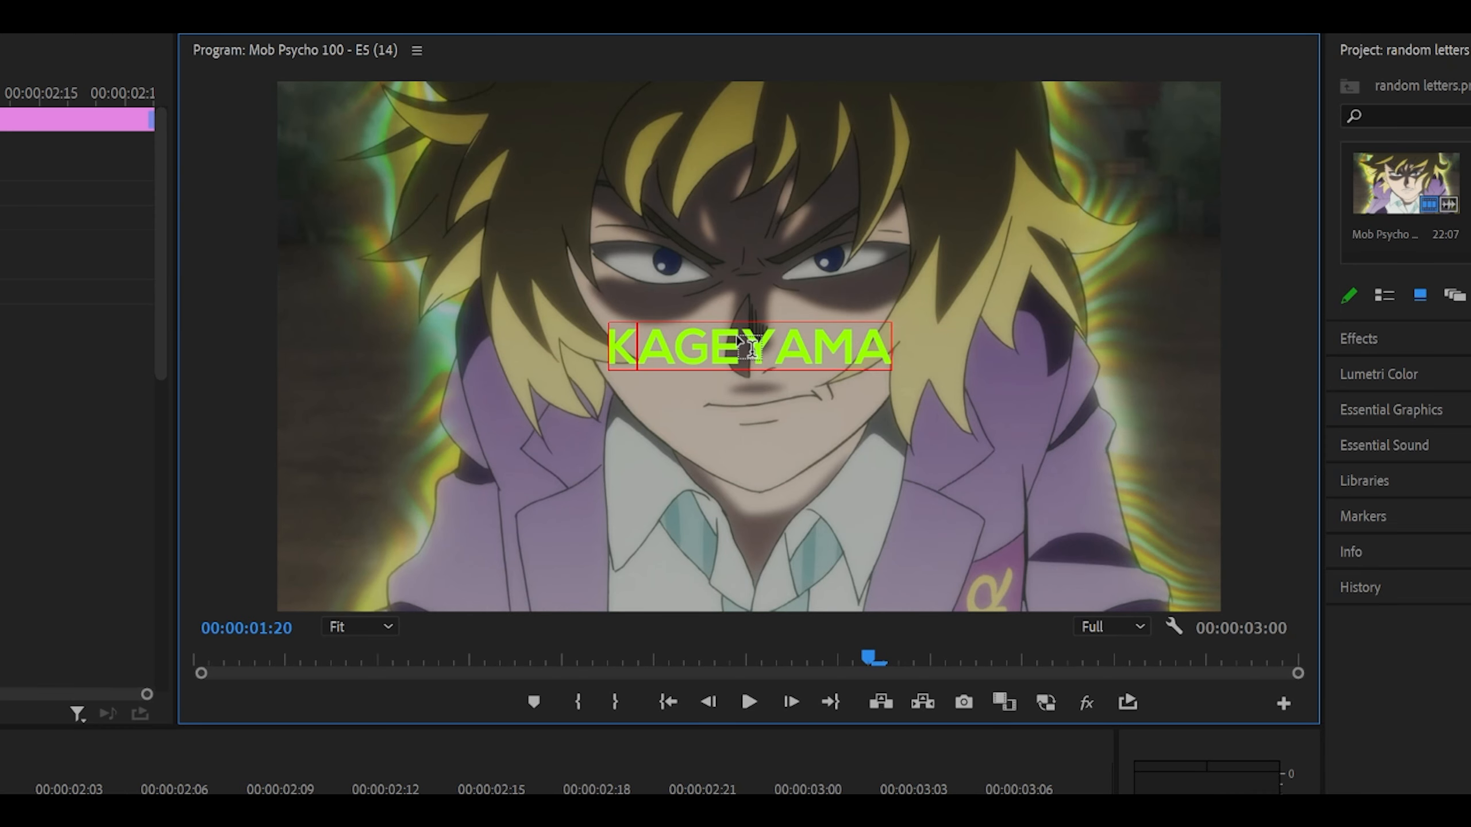
Swap the K of KAGEYAMA for "!" and the G for "$".
key(BackSpace)
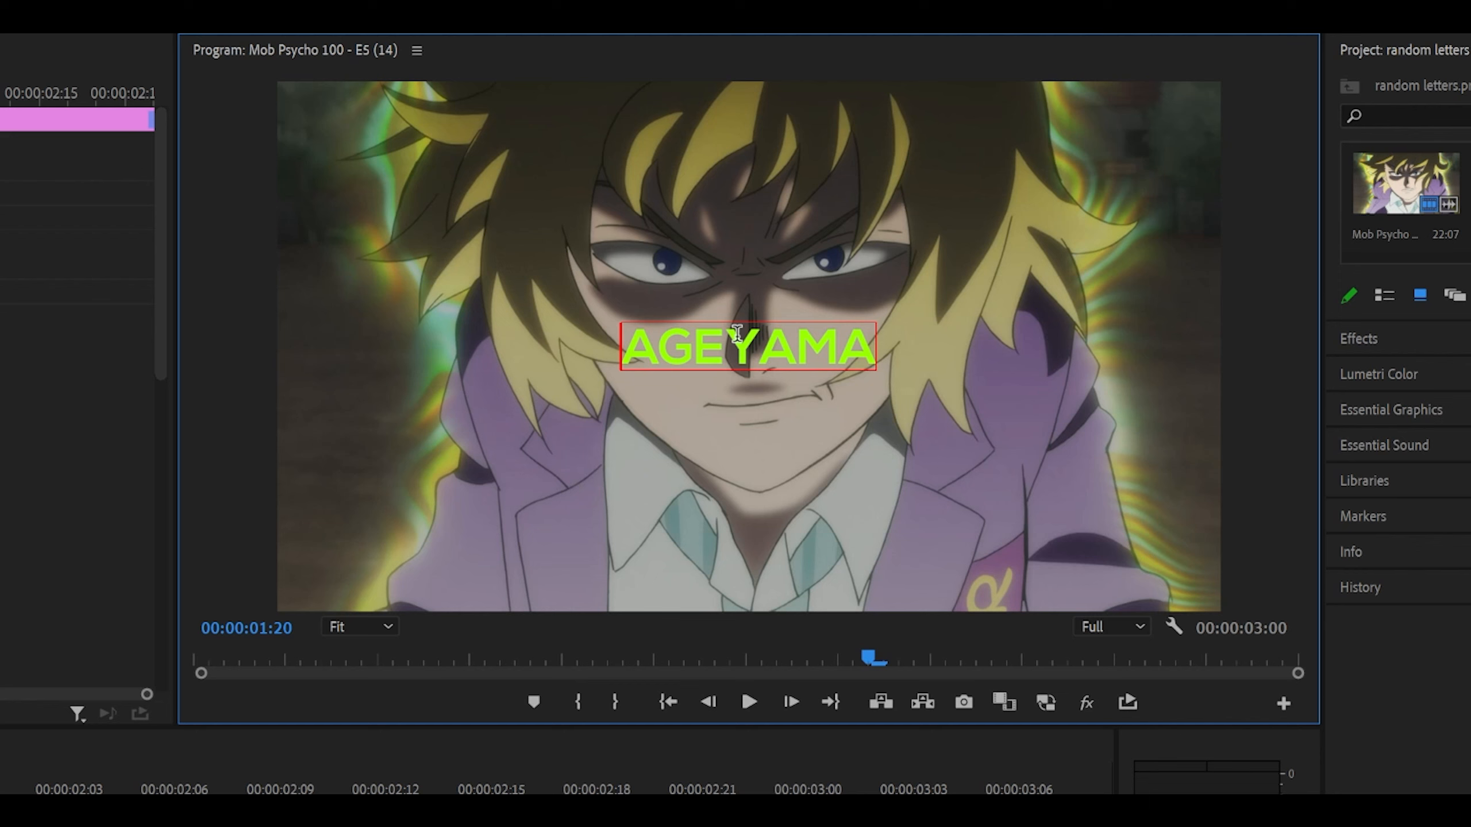
text(!)
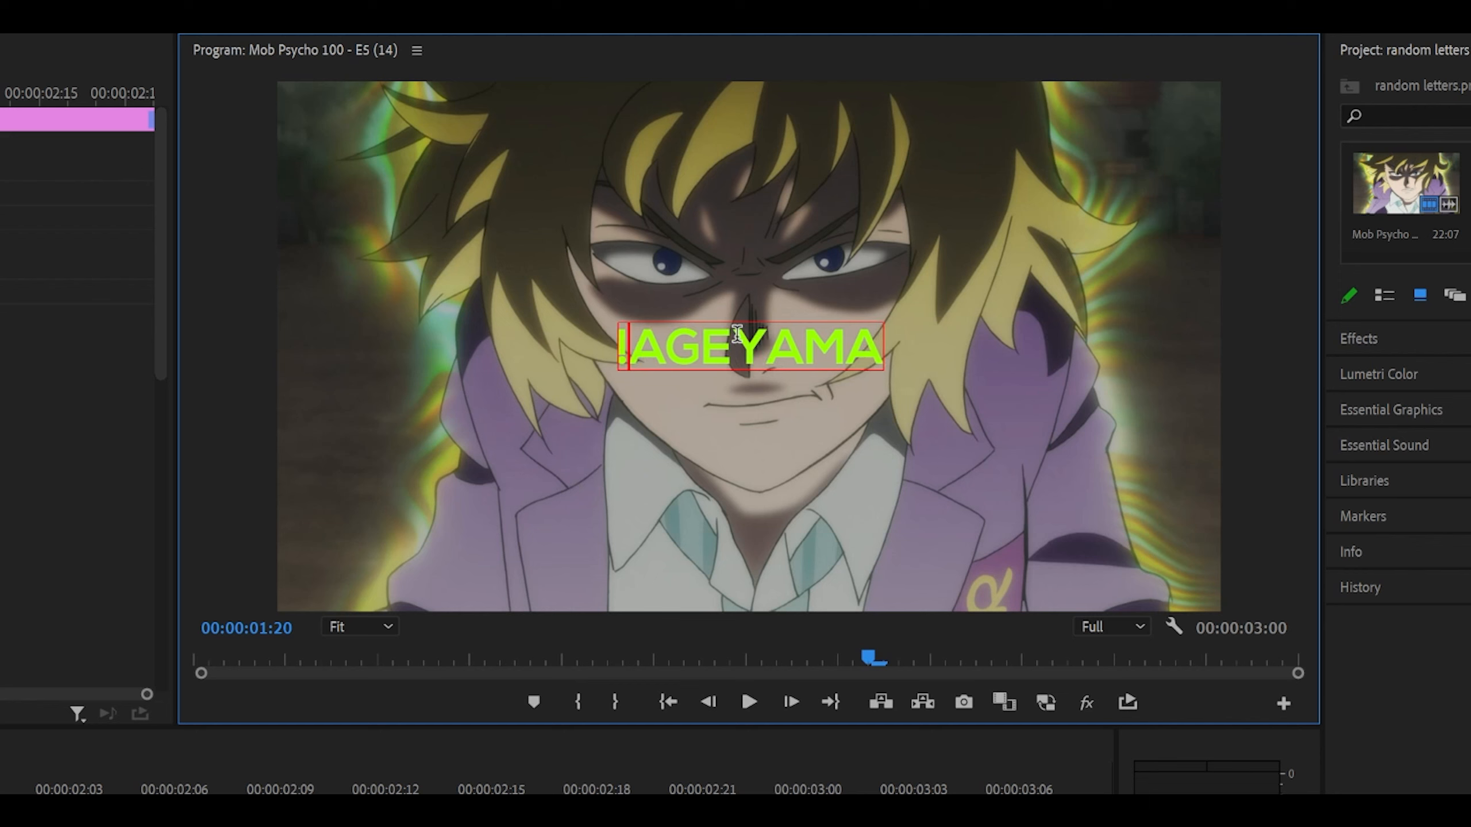
key(Right)
key(Right)
key(BackSpace)
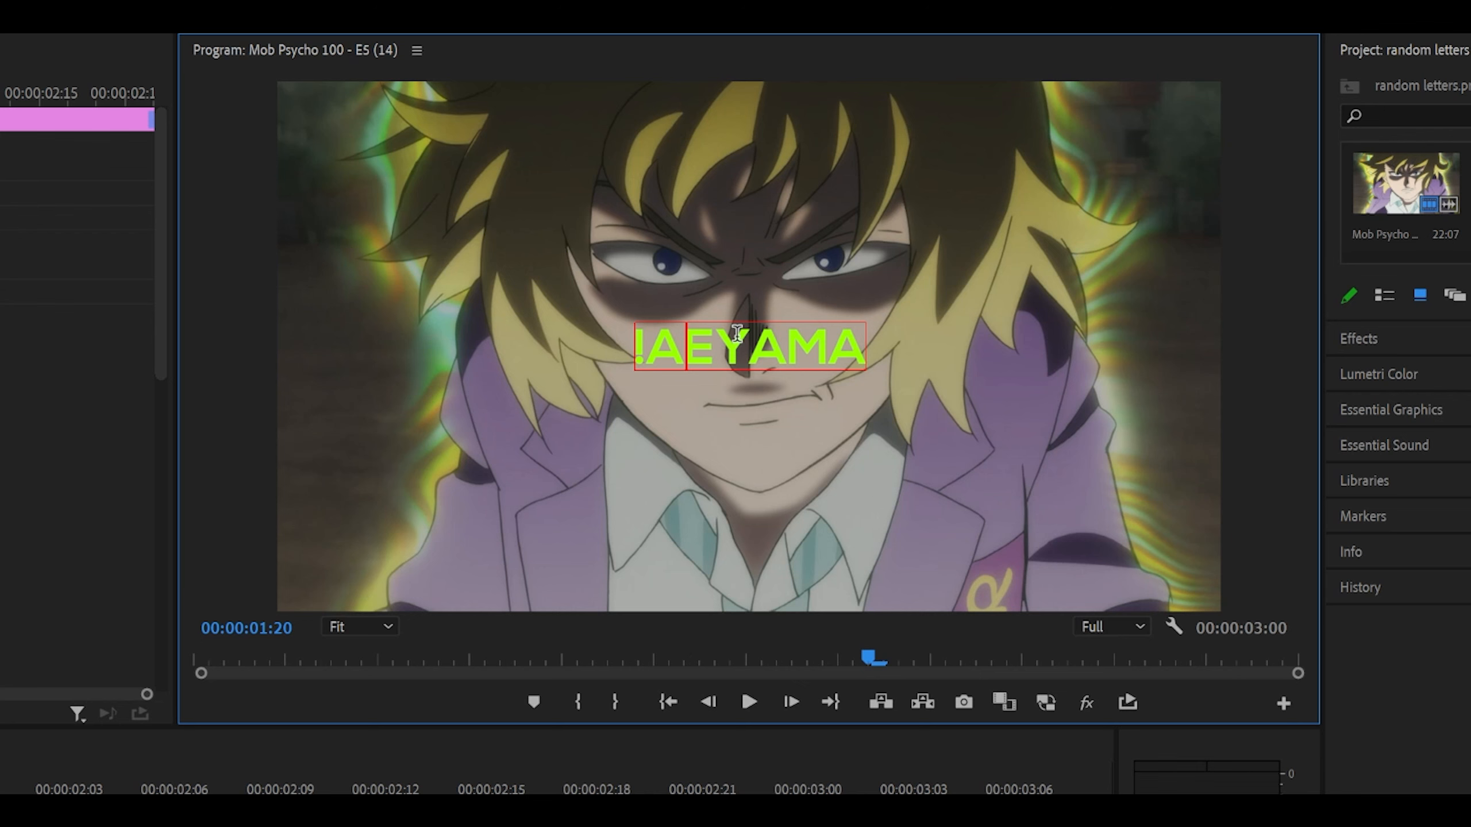
text($)
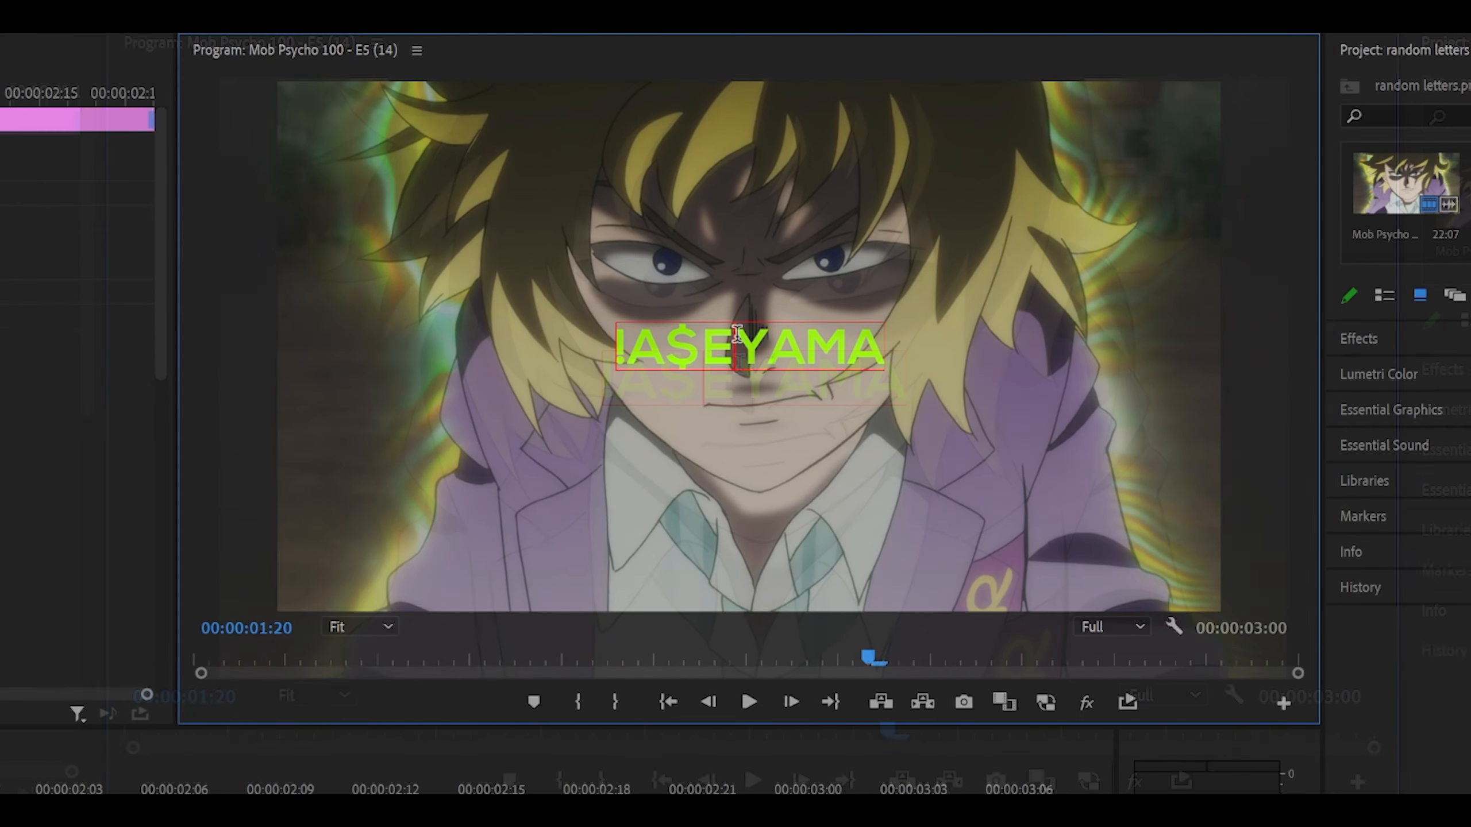
Replace the Y in the title with "#".
key(Right)
key(Right)
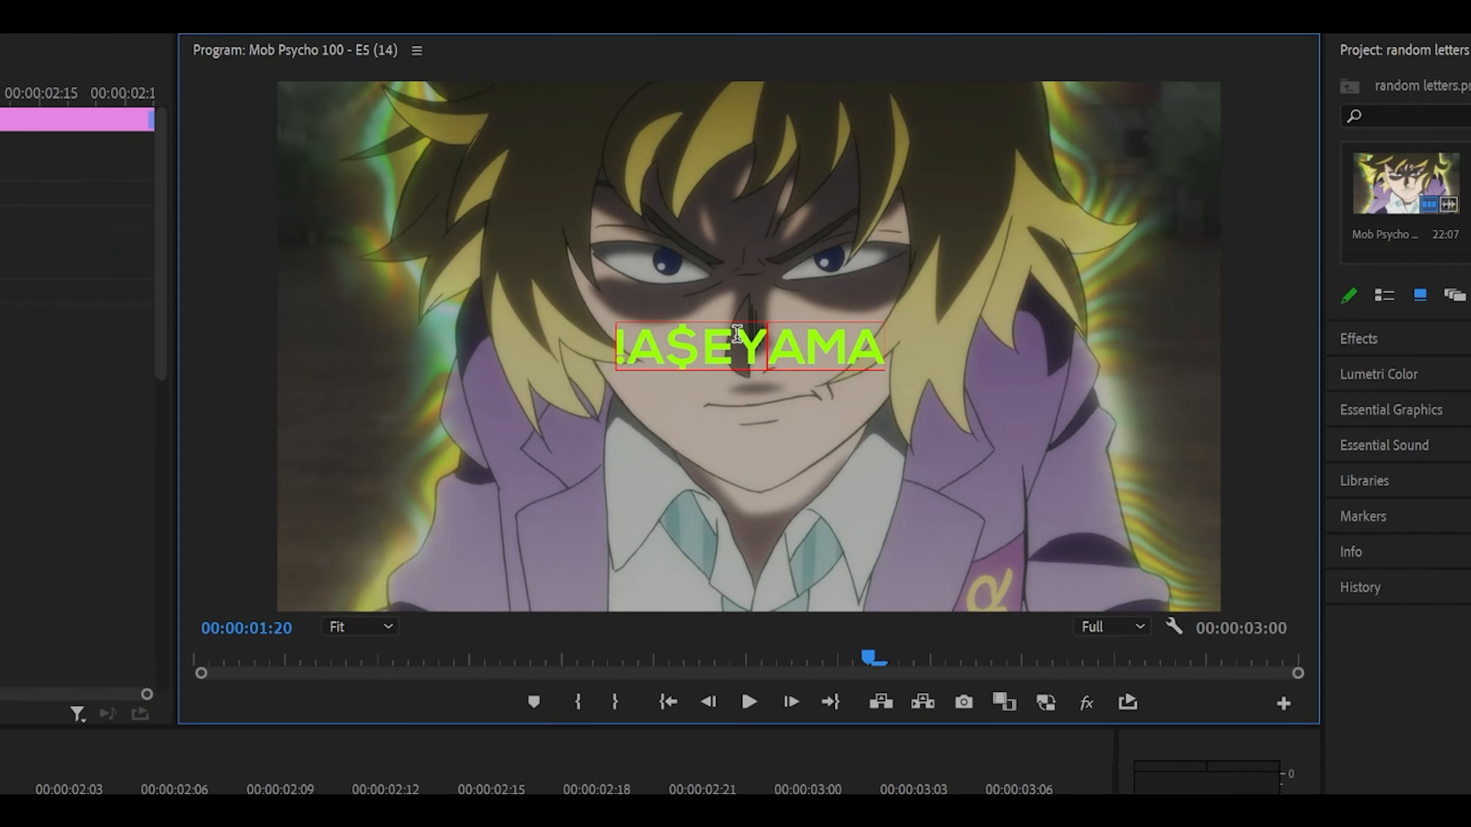
key(BackSpace)
text(!)
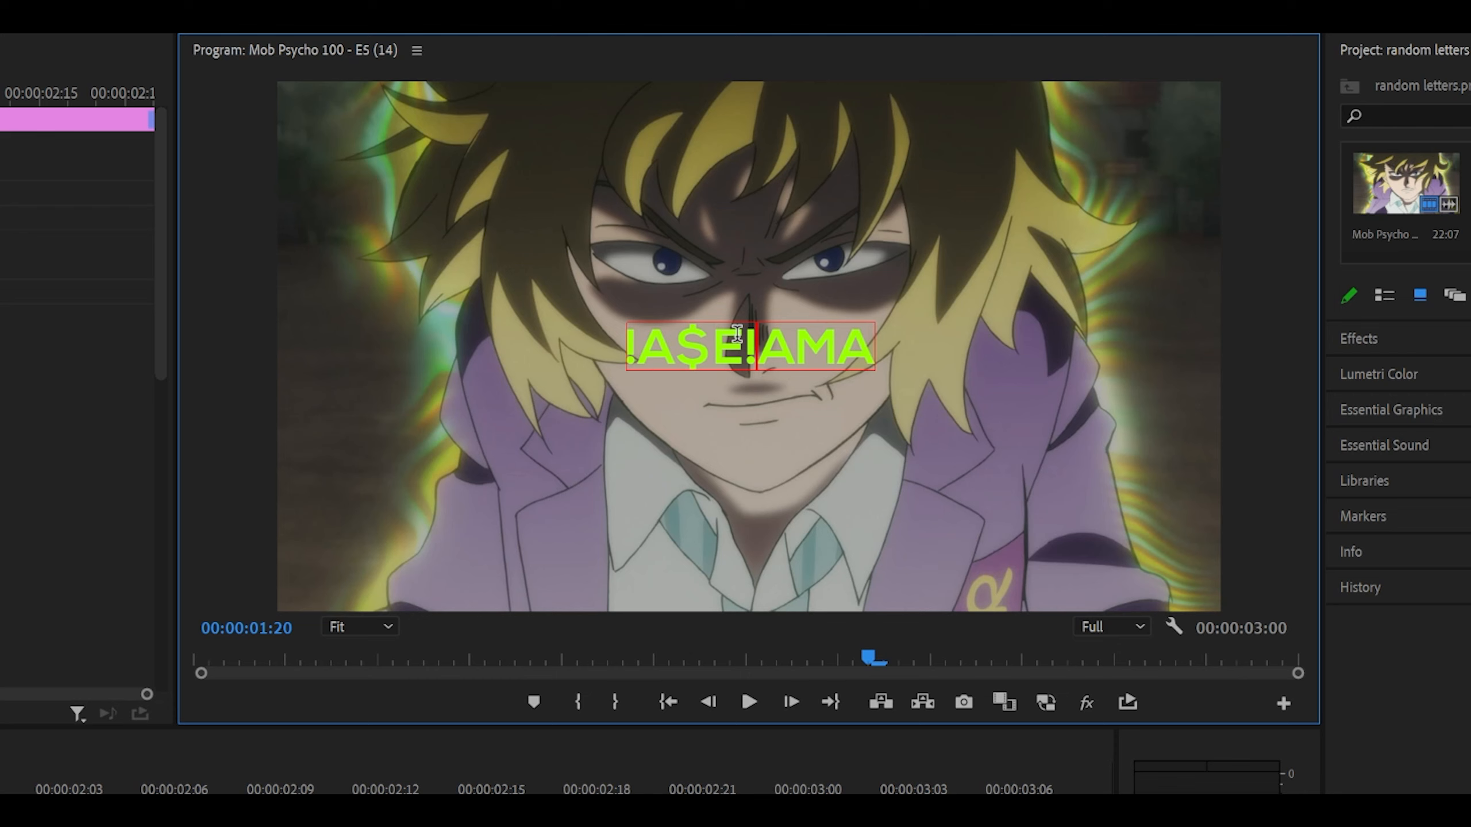
key(Right)
key(Left)
key(BackSpace)
text(#)
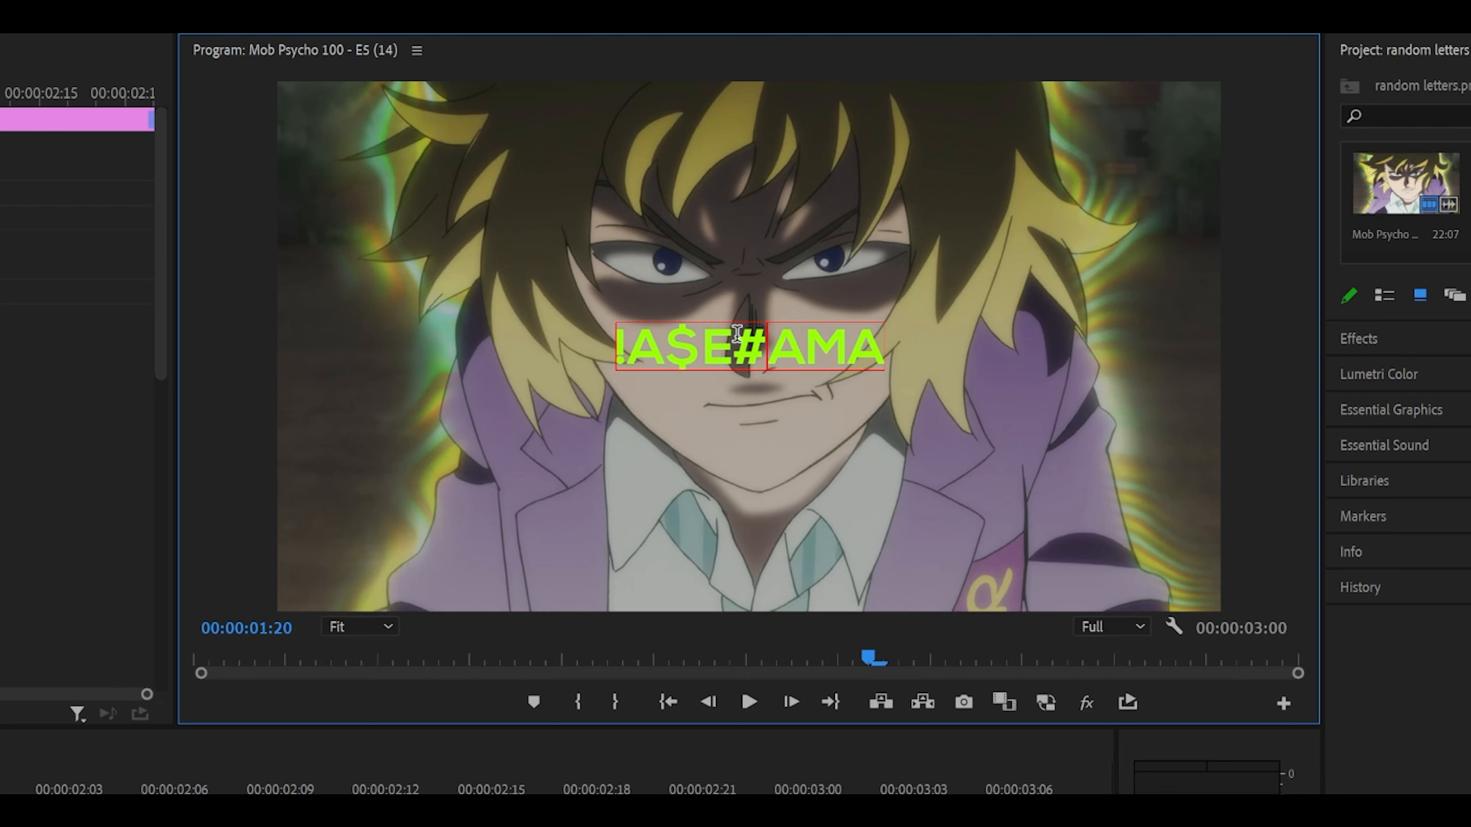
Replace the M in the title with "%" and finish editing the text.
key(Right)
key(Right)
key(BackSpace)
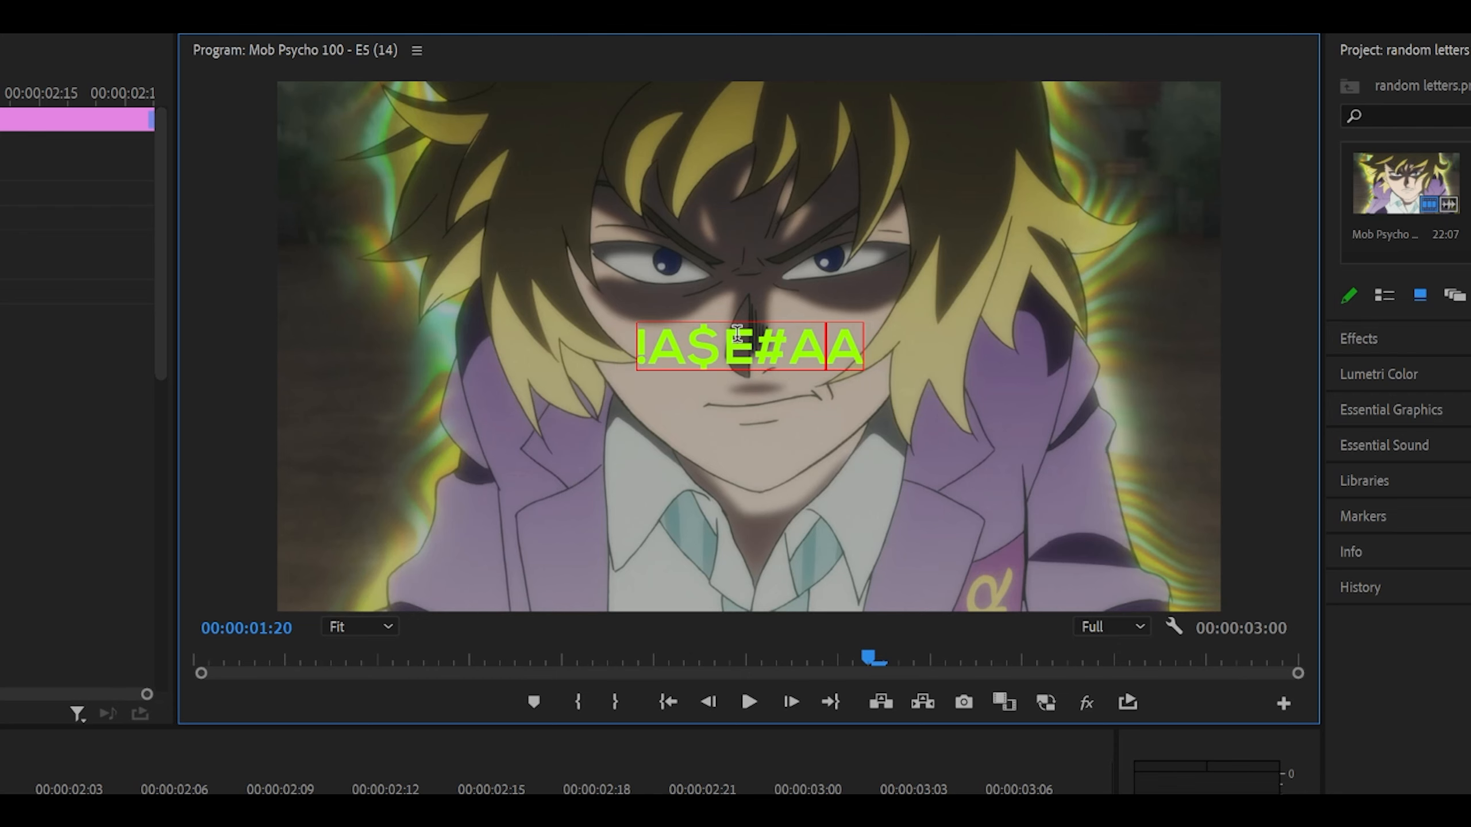
text(%)
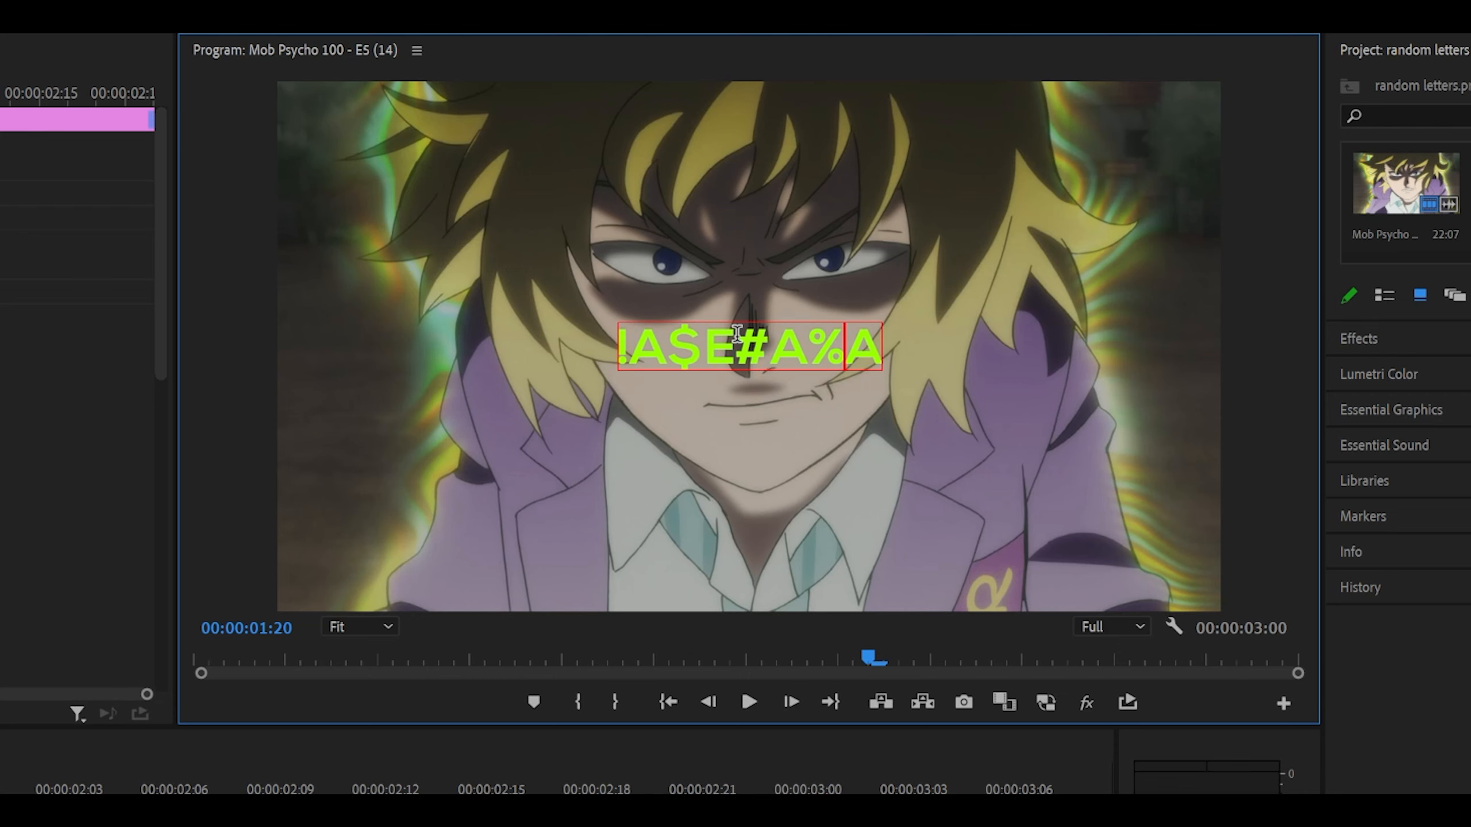
key(Escape)
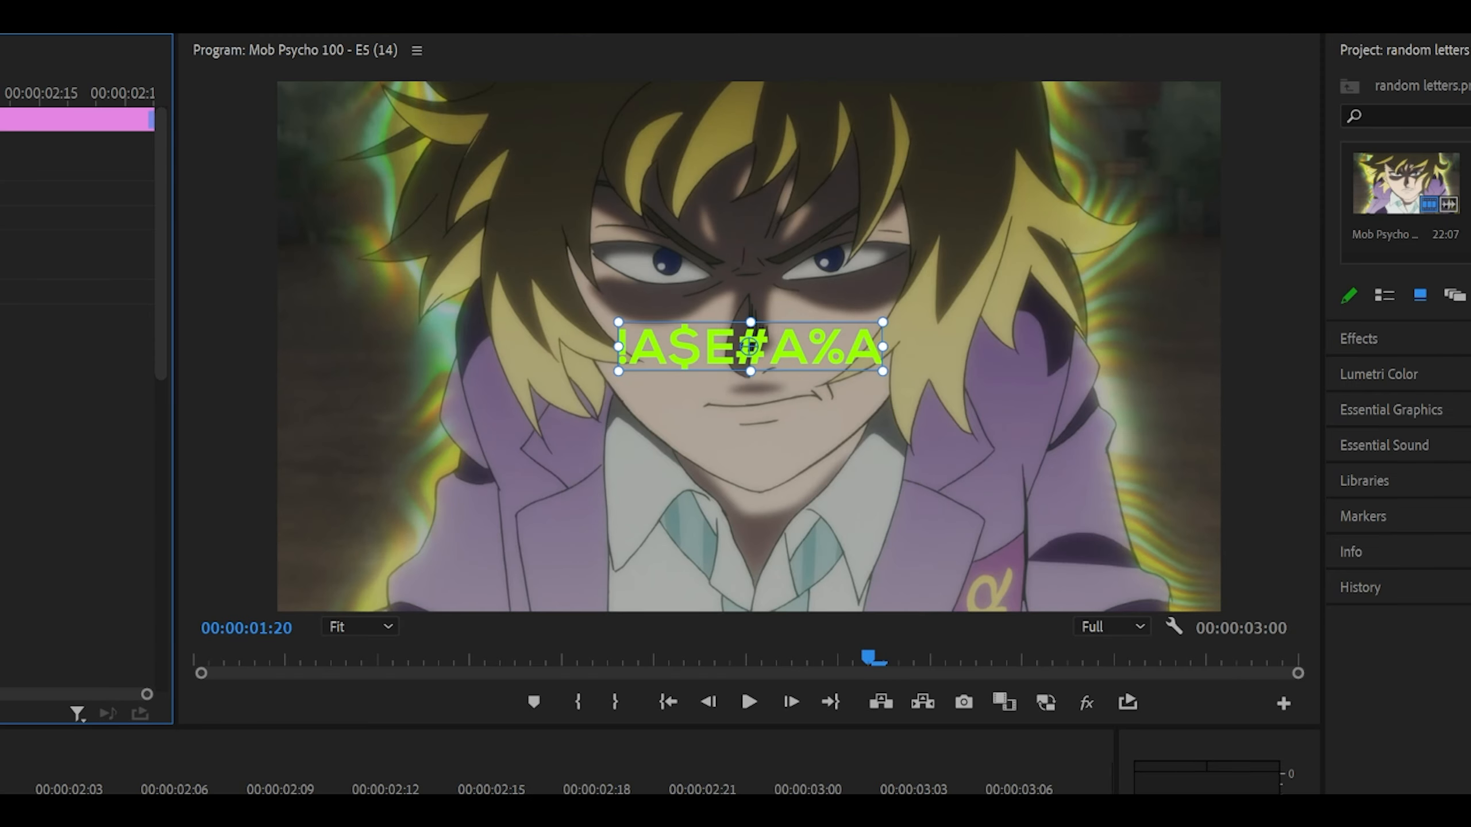
Cut the !A$E#A%A title clip two frames after its start, at 00:00:01:22.
drag(187, 589, 559, 586)
key(c)
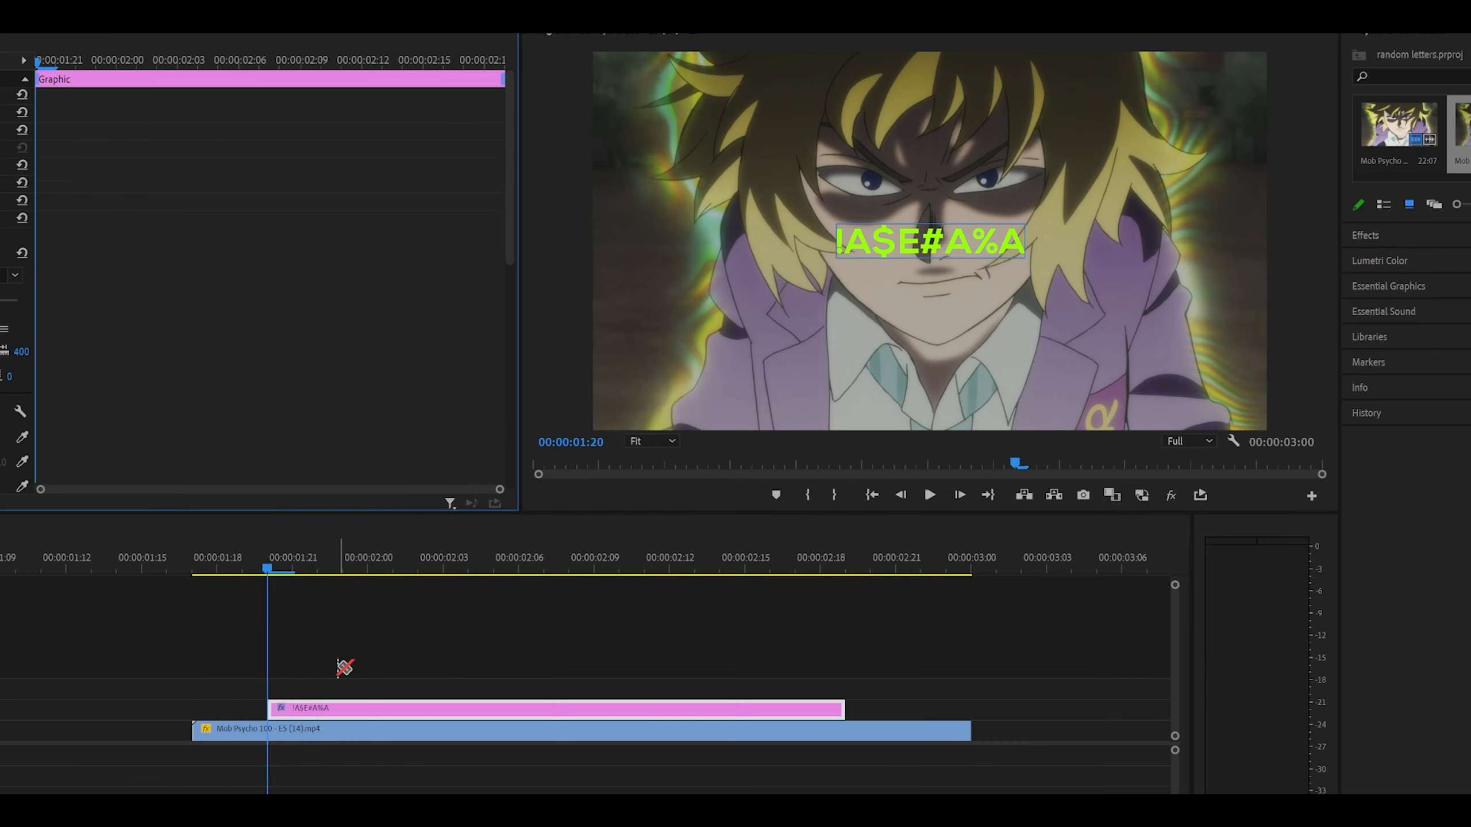
key(Right)
key(Right)
click(317, 706)
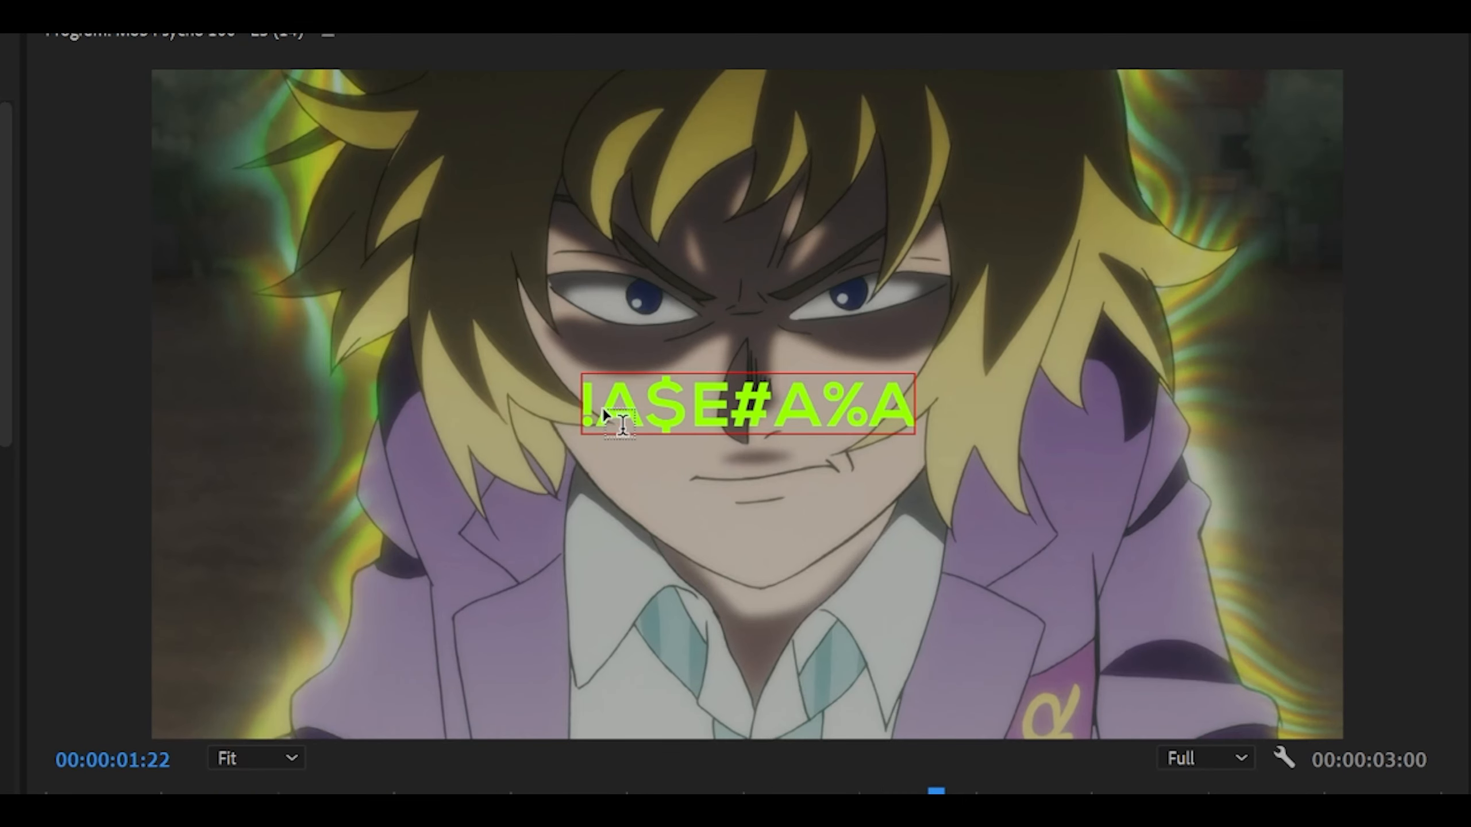
In the title segment at 00:00:01:22, replace the leading "!" with "K" and the first A with "!".
click(616, 425)
key(BackSpace)
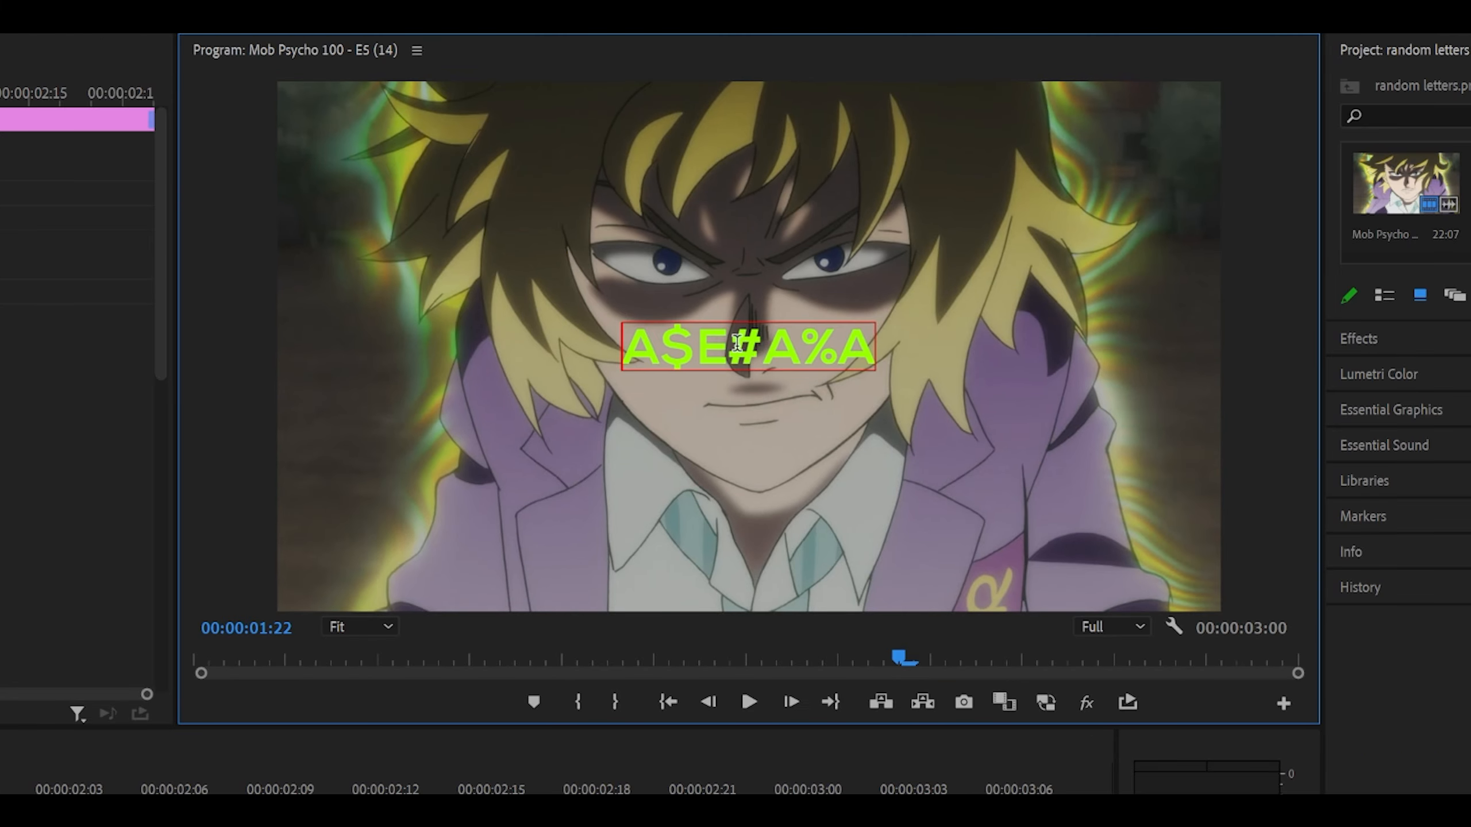
text(K)
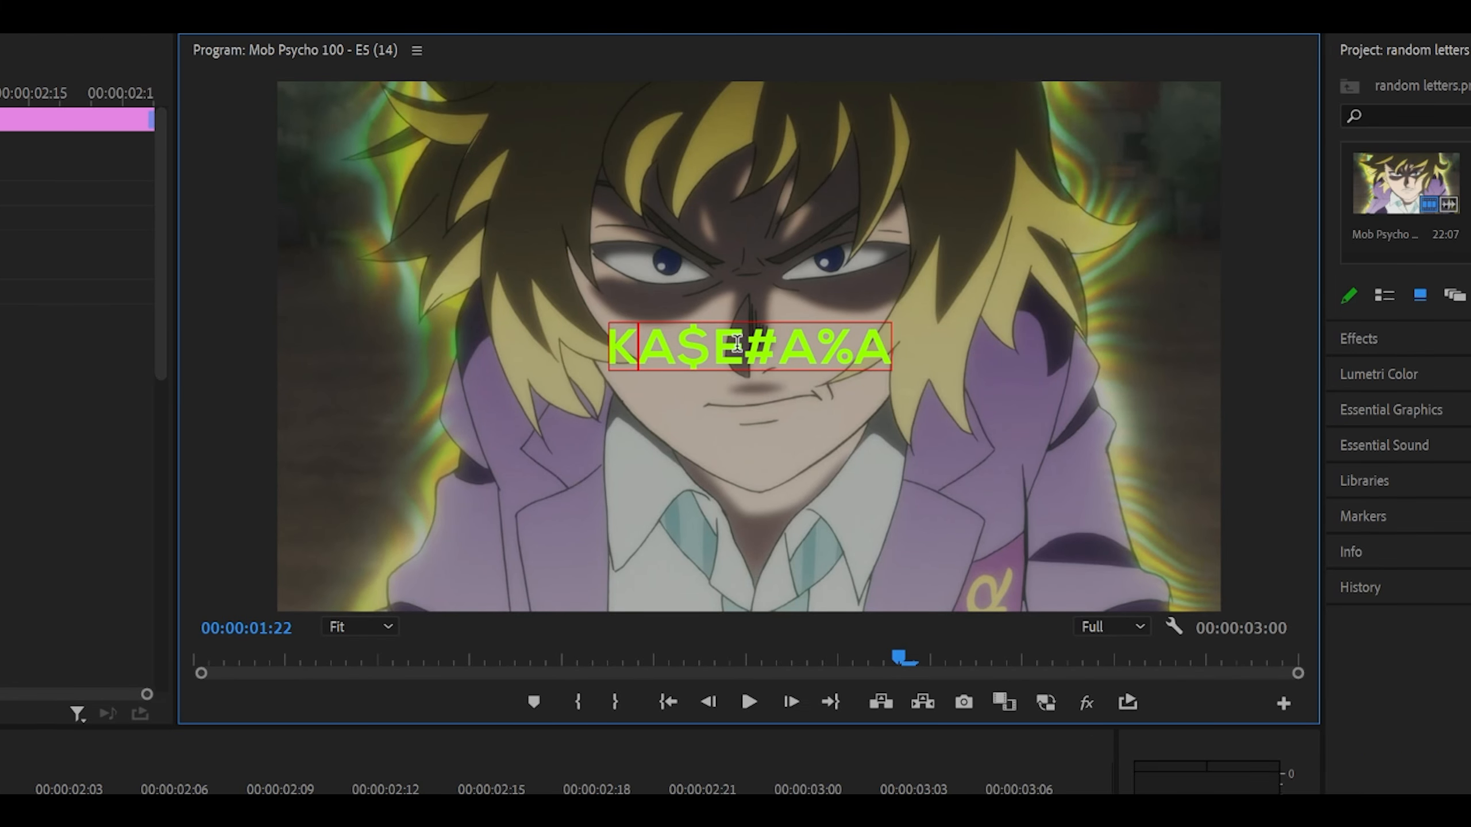
key(Delete)
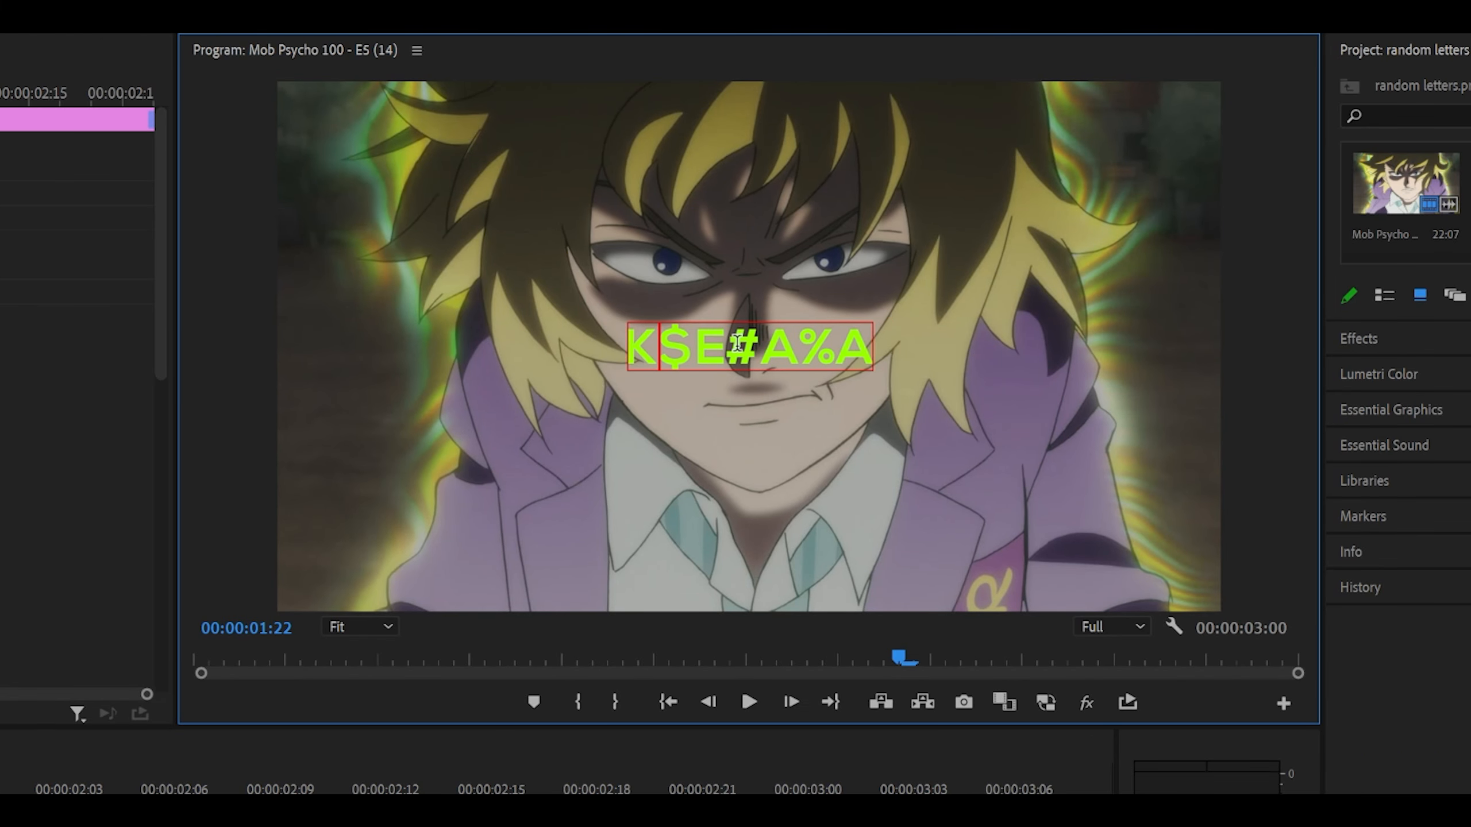
text(!)
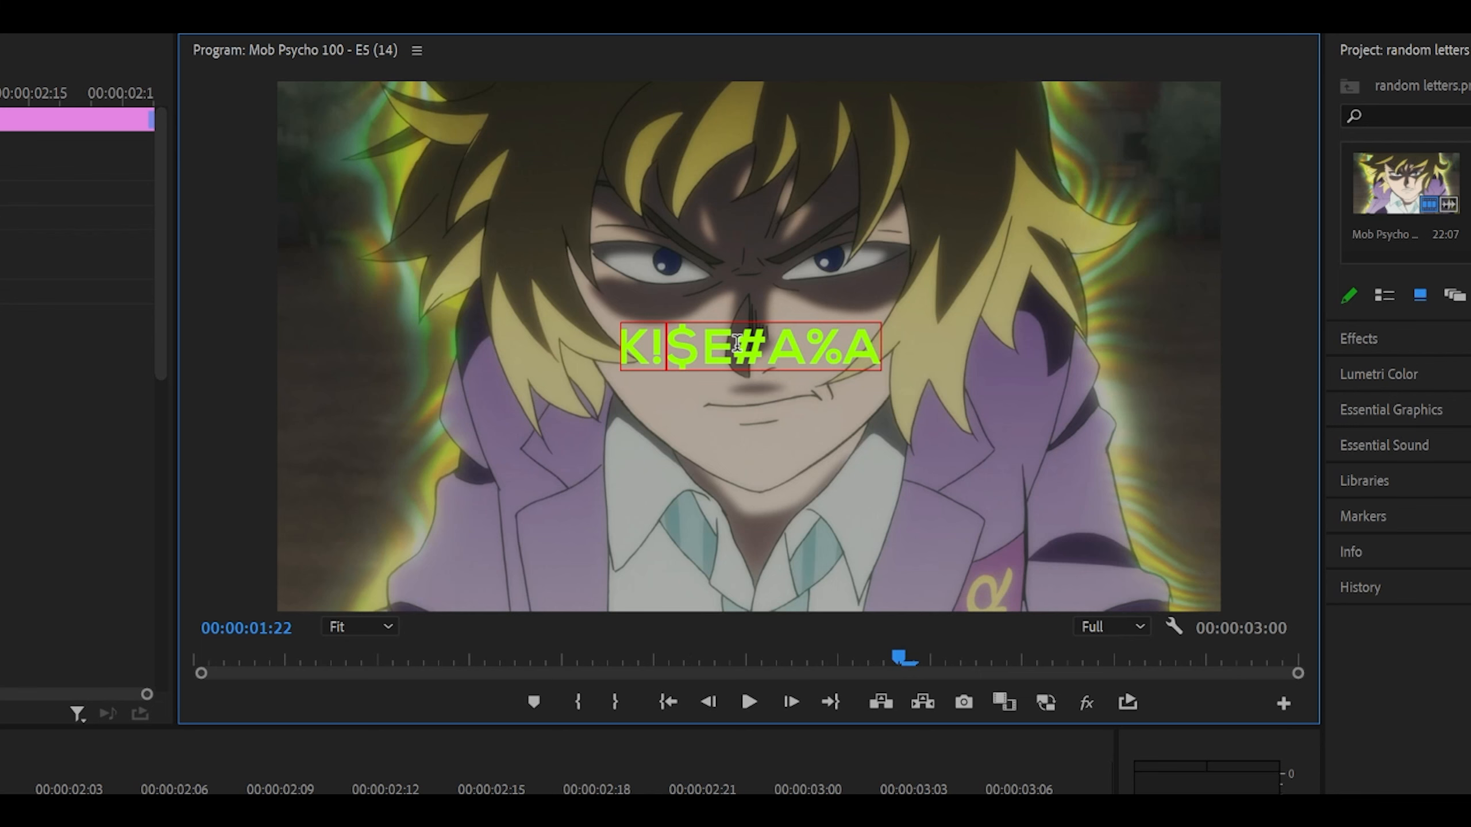
Replace the "$" in the second title segment with "G" and the "#" with "Y".
key(Right)
key(BackSpace)
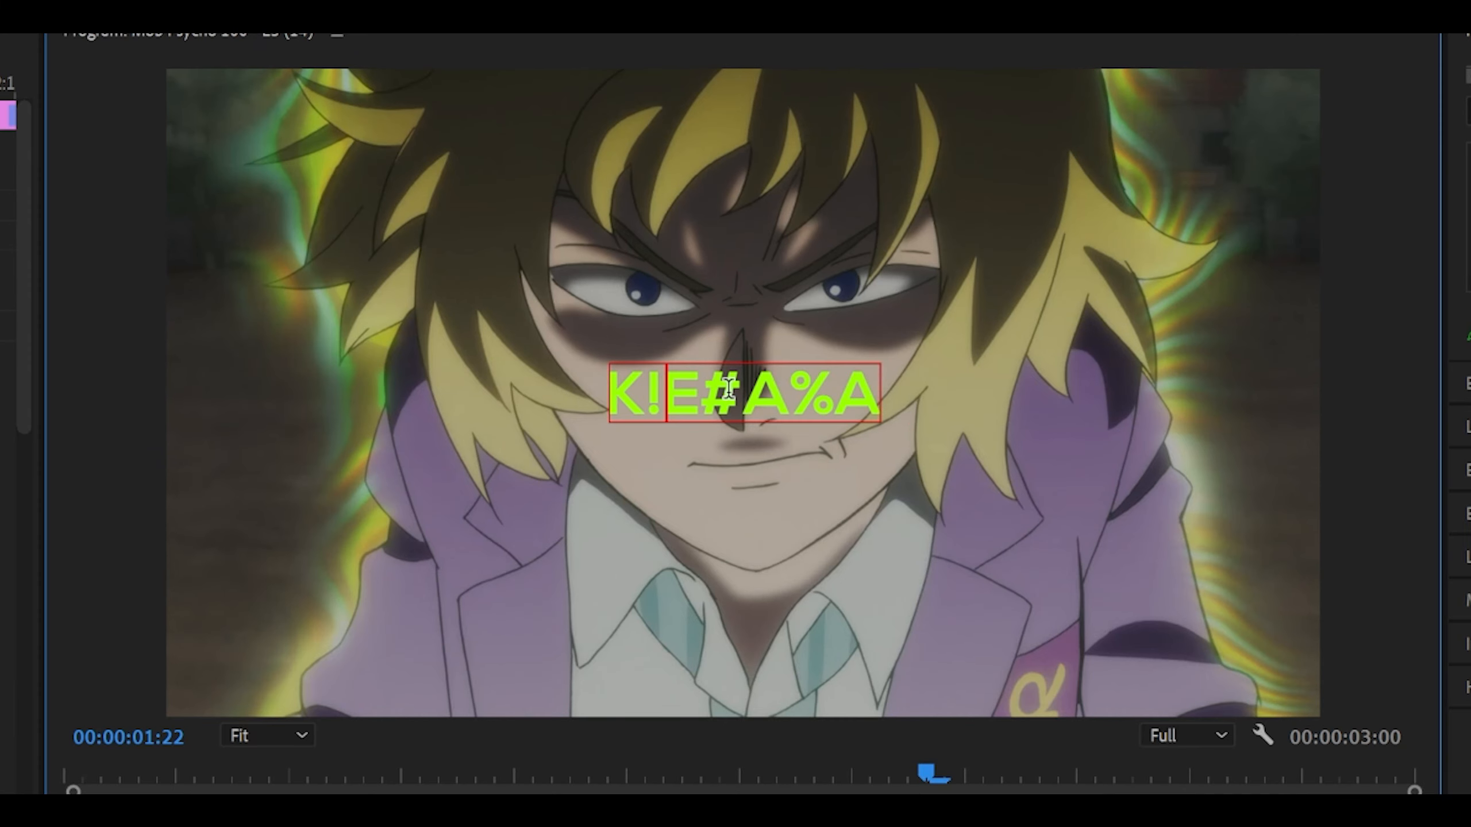
text(G)
key(Right)
key(Right)
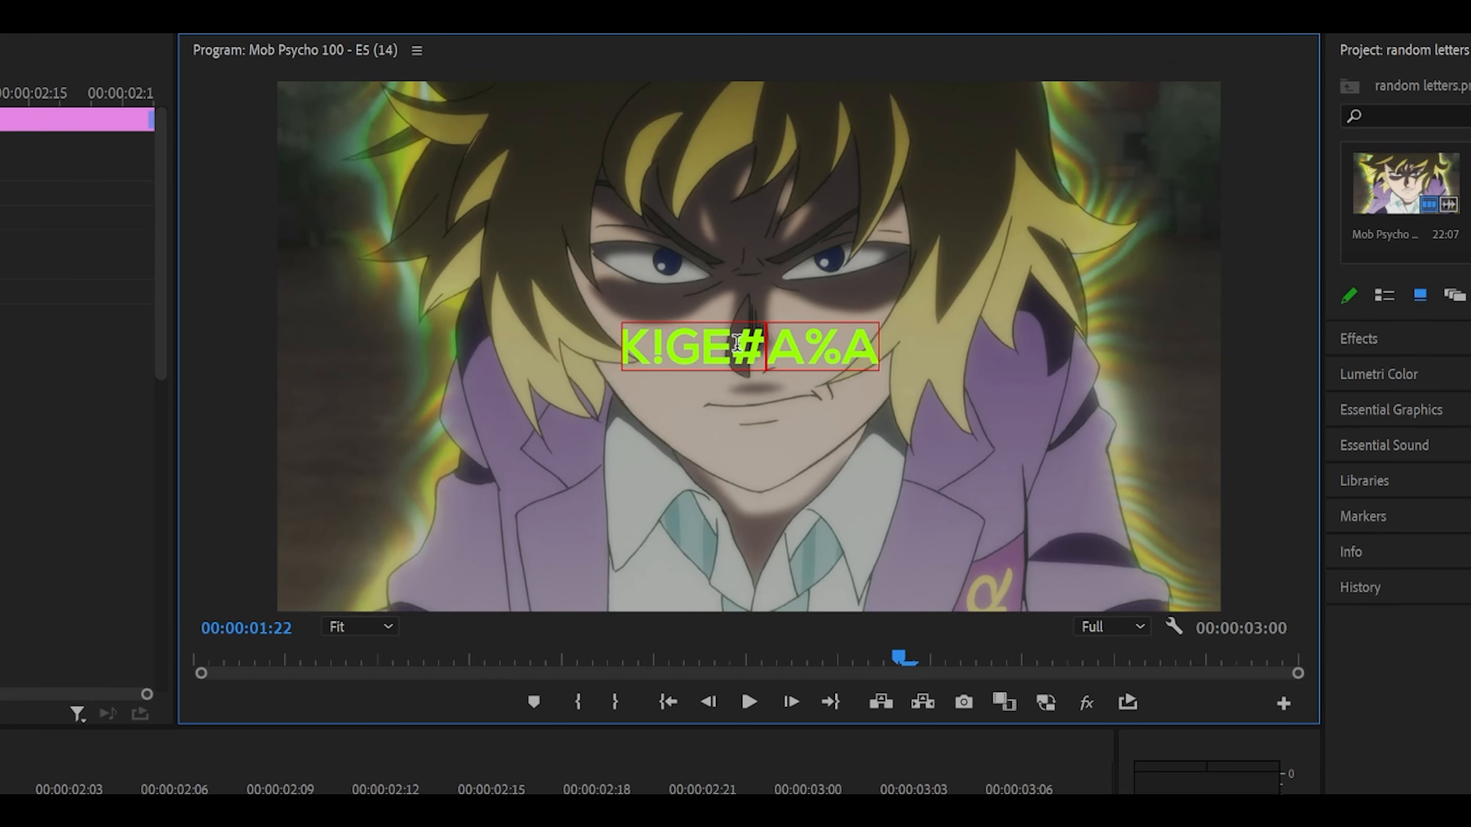
key(BackSpace)
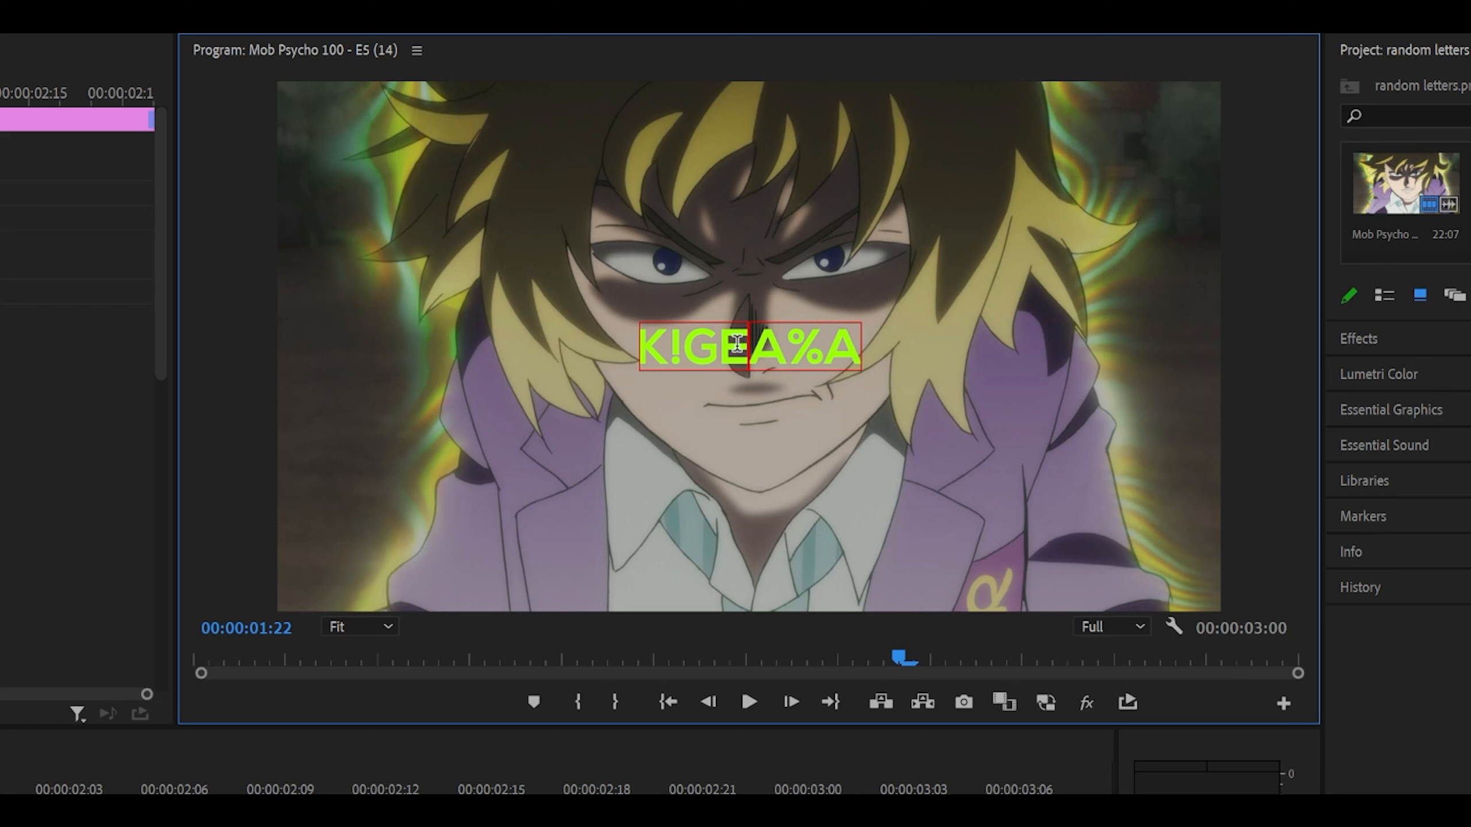
text(Y)
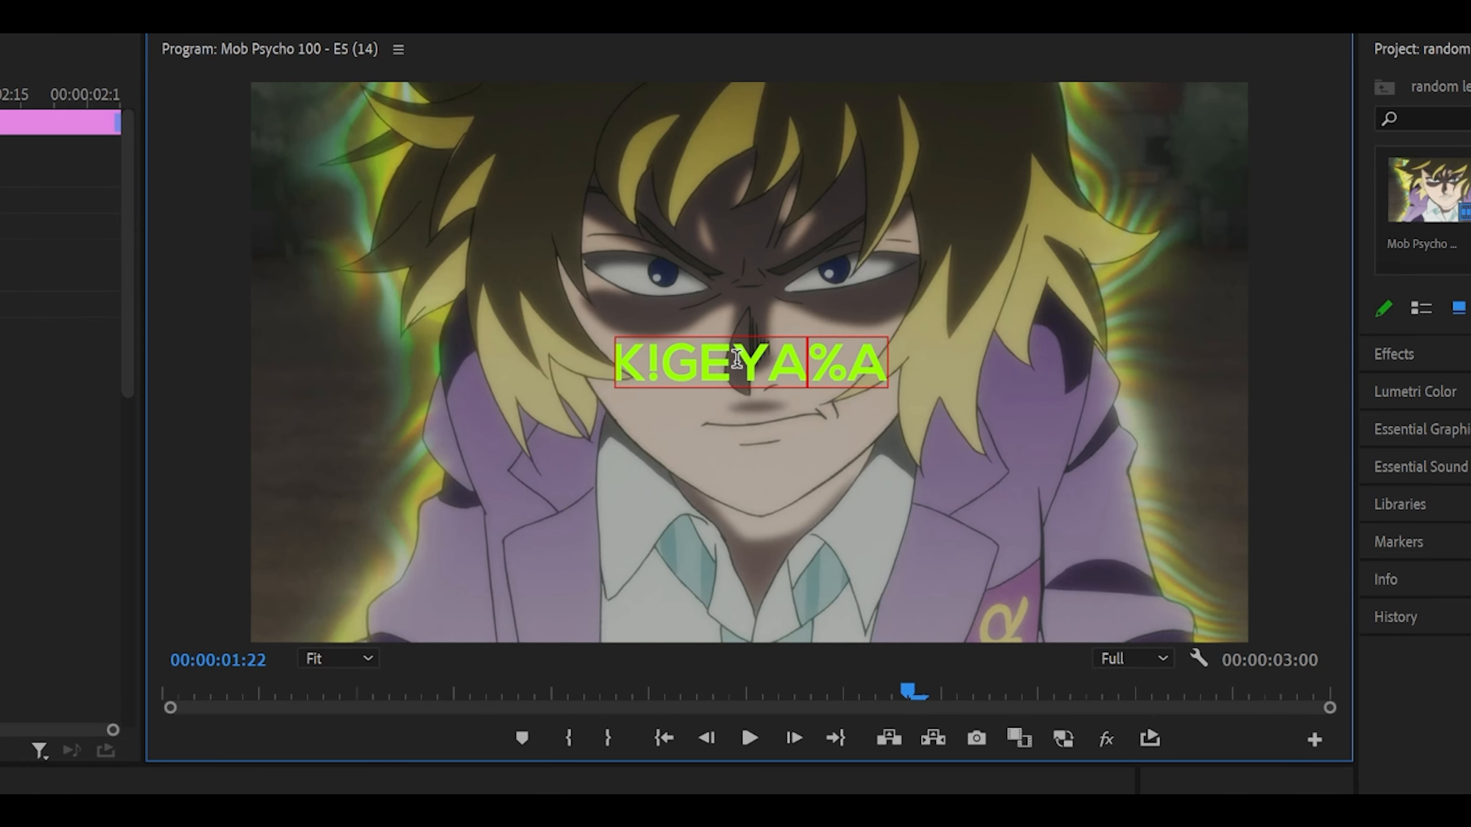
Replace the A after the Y with "$" and the "%" with "M", making the text K!GEY$MA.
key(Delete)
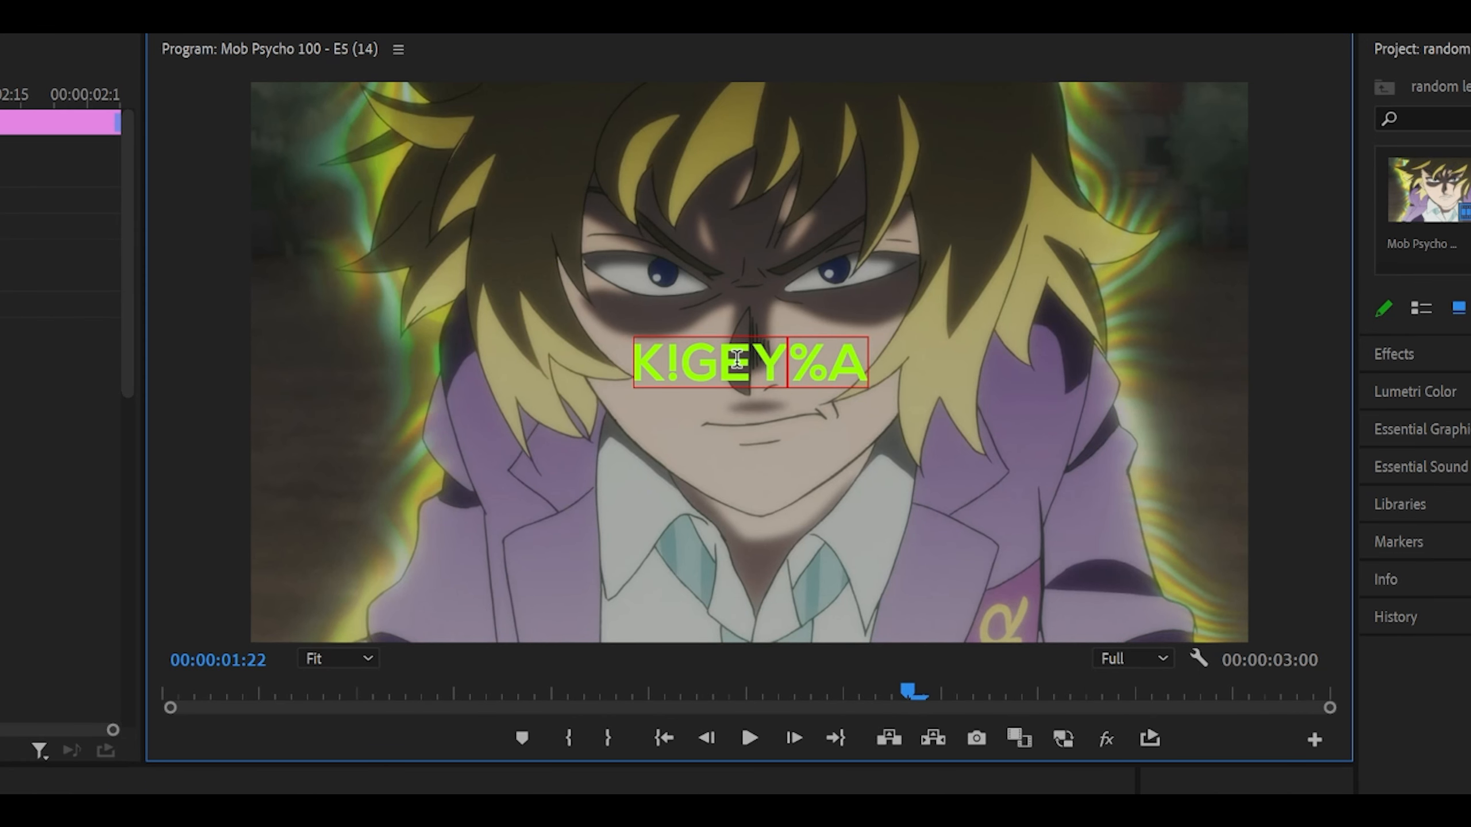
text($)
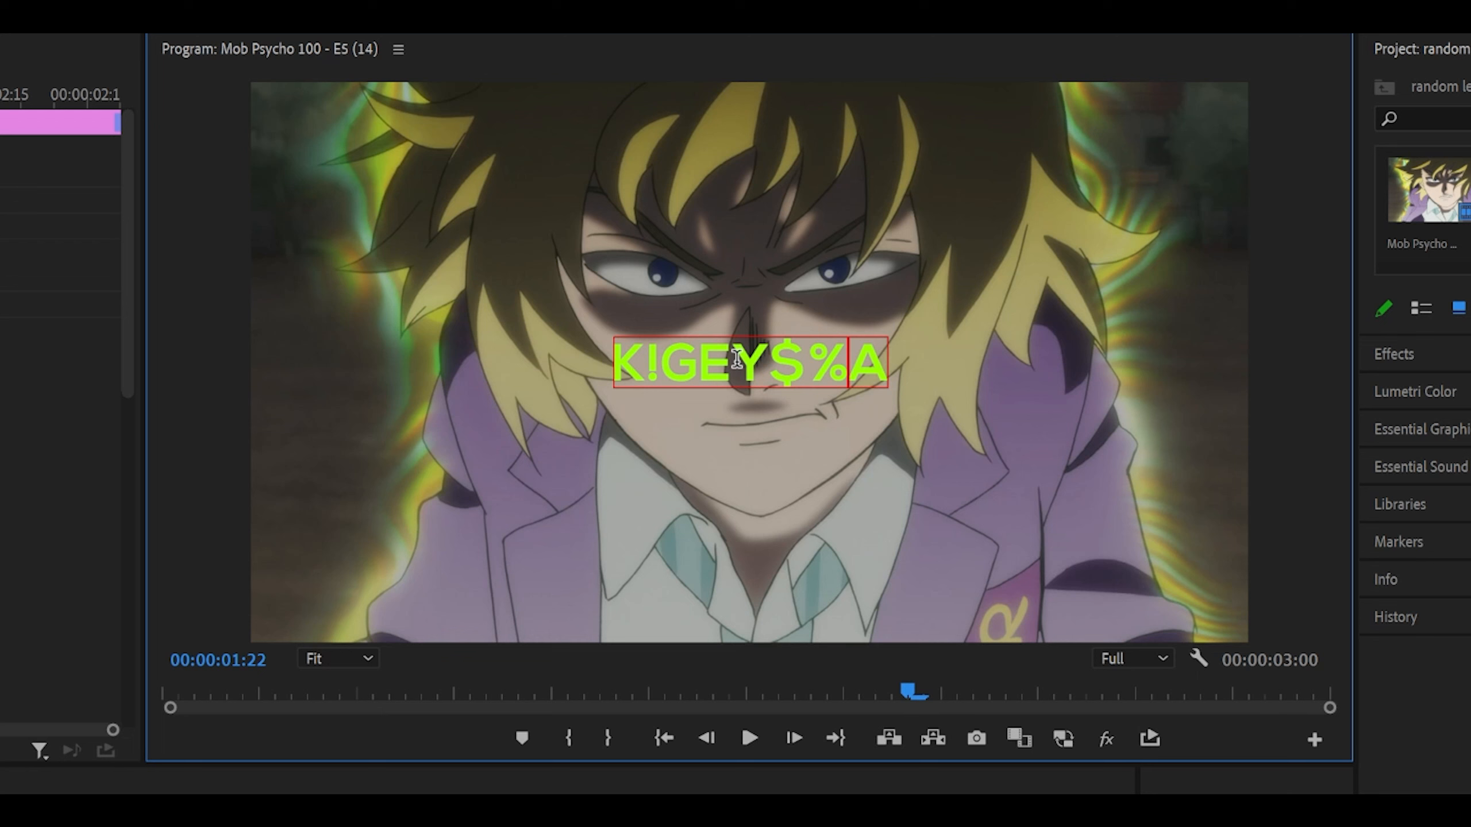
key(Delete)
text(M)
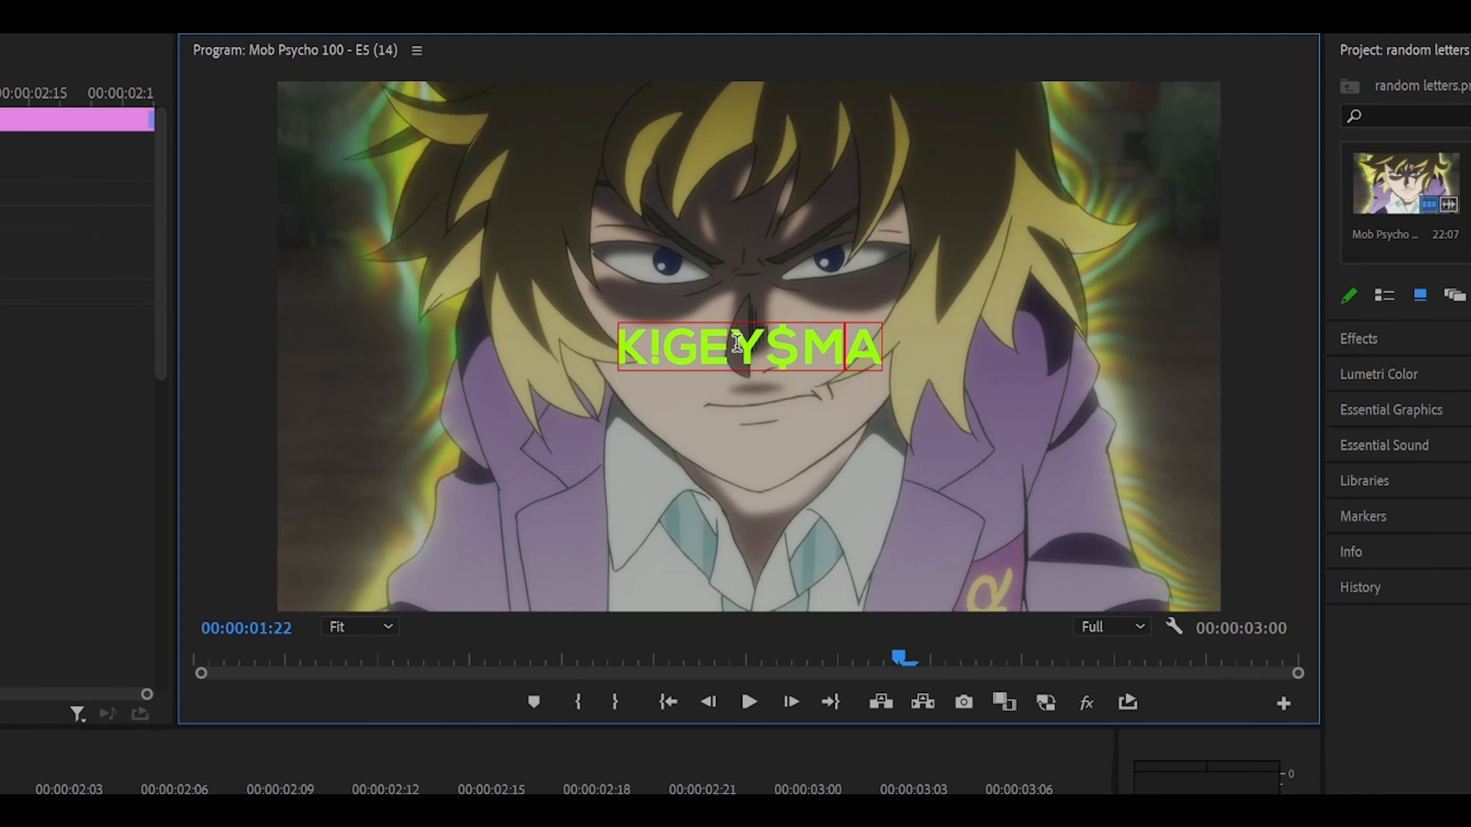
Replace the final A of the K!GEY$MA title segment with "#", making the text K!GEY$M#.
click(665, 351)
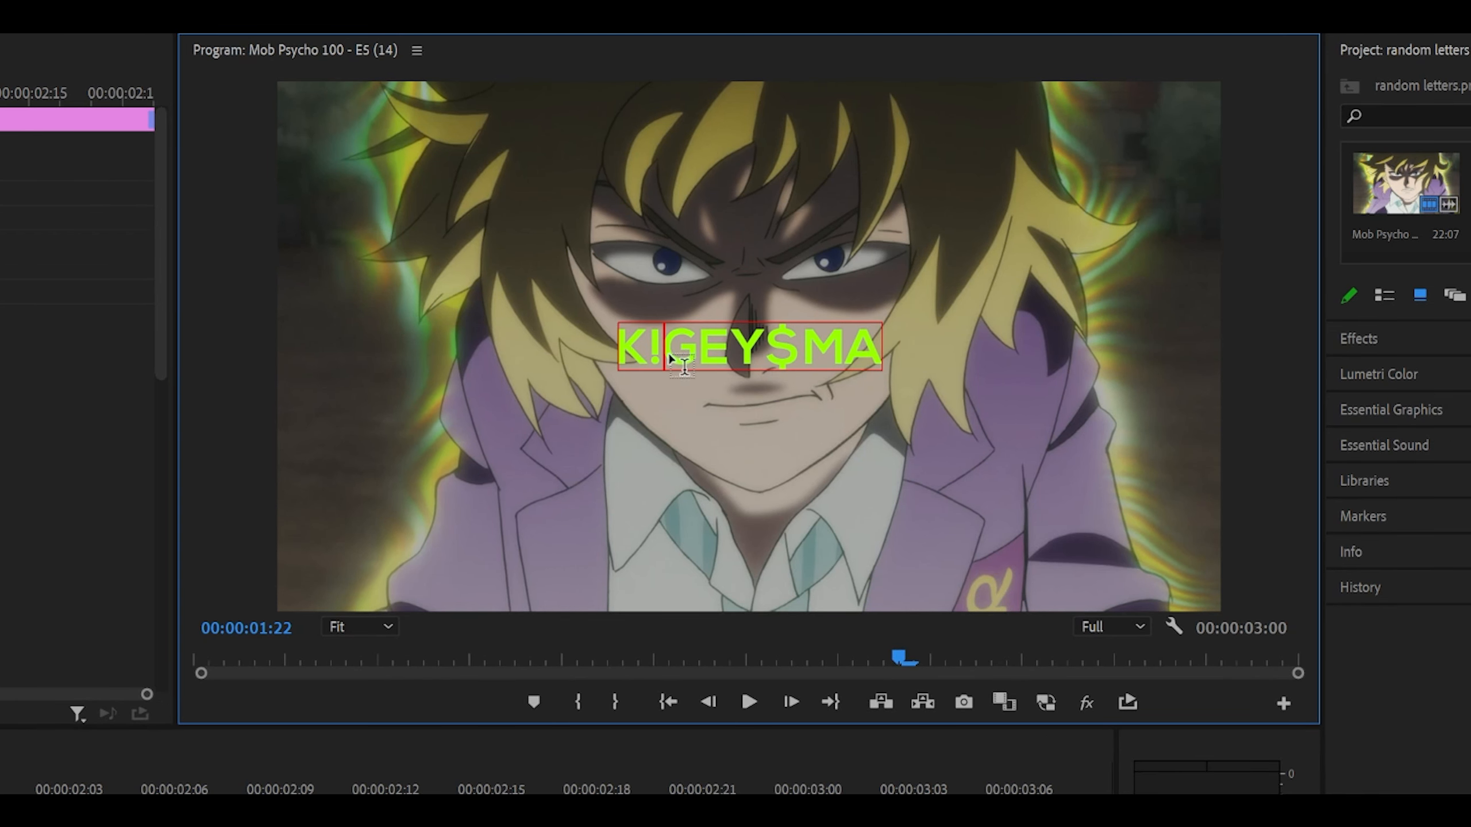
click(800, 356)
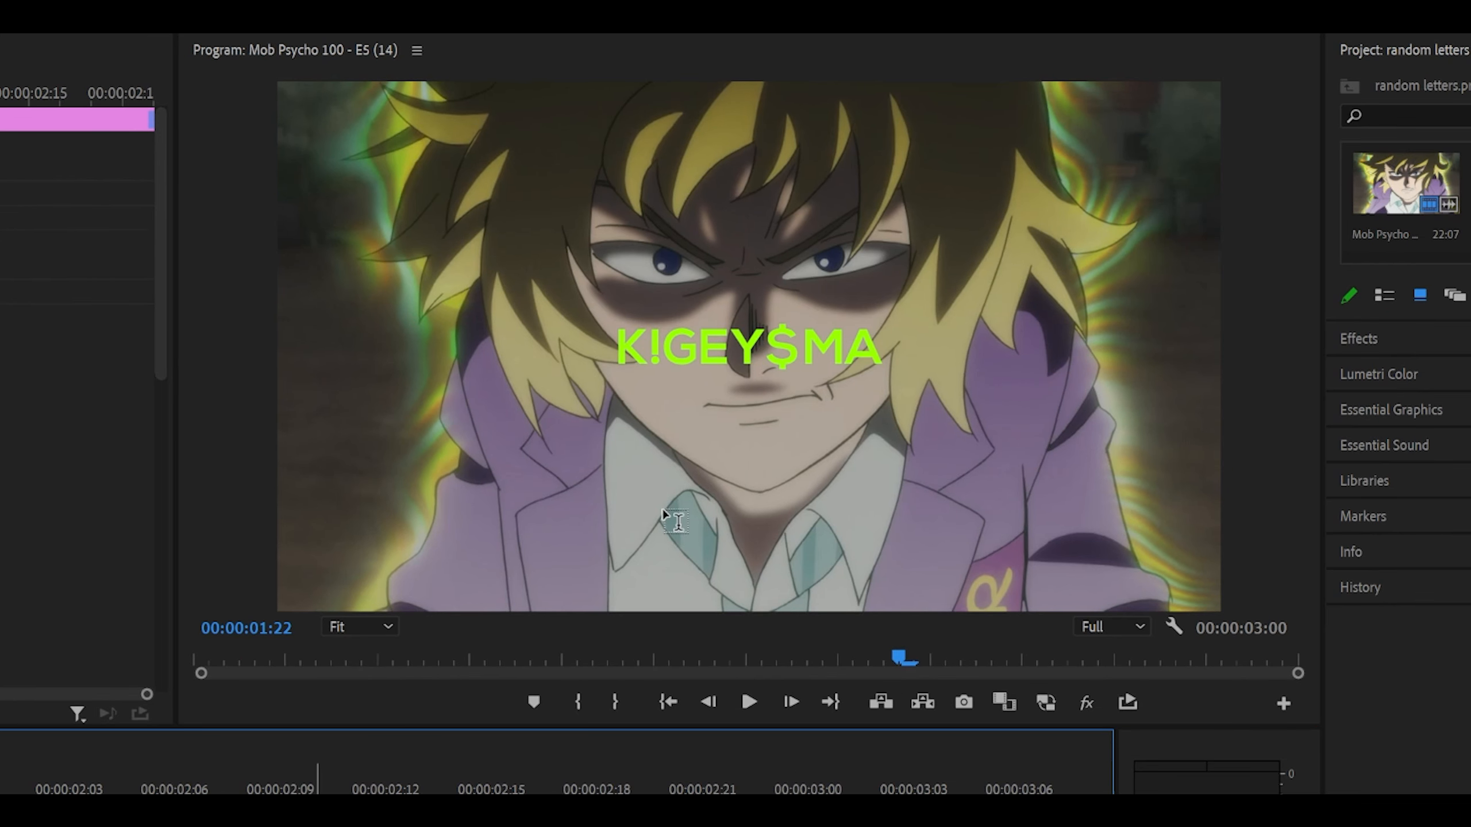
key(Right)
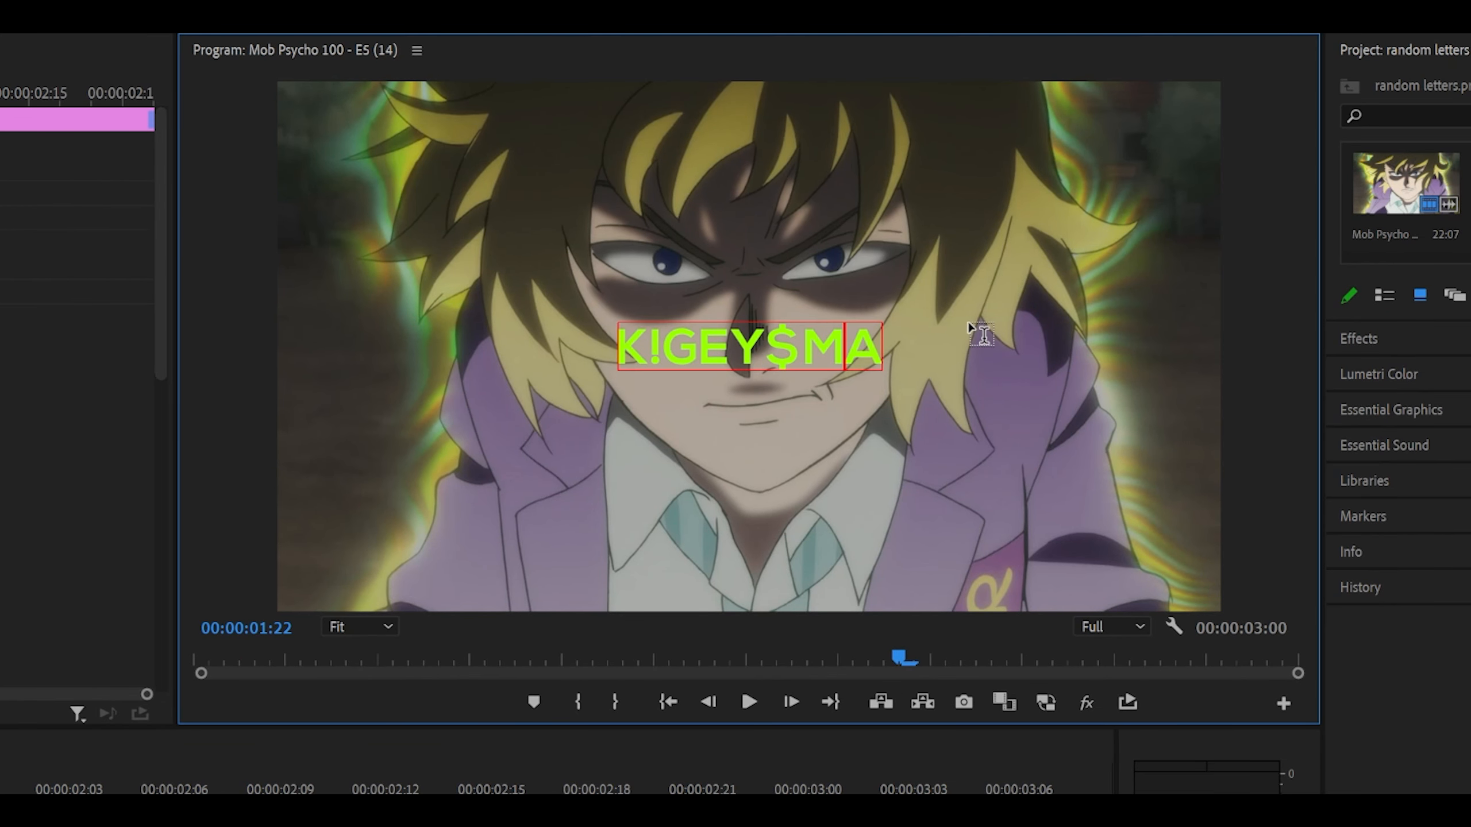
key(Right)
key(BackSpace)
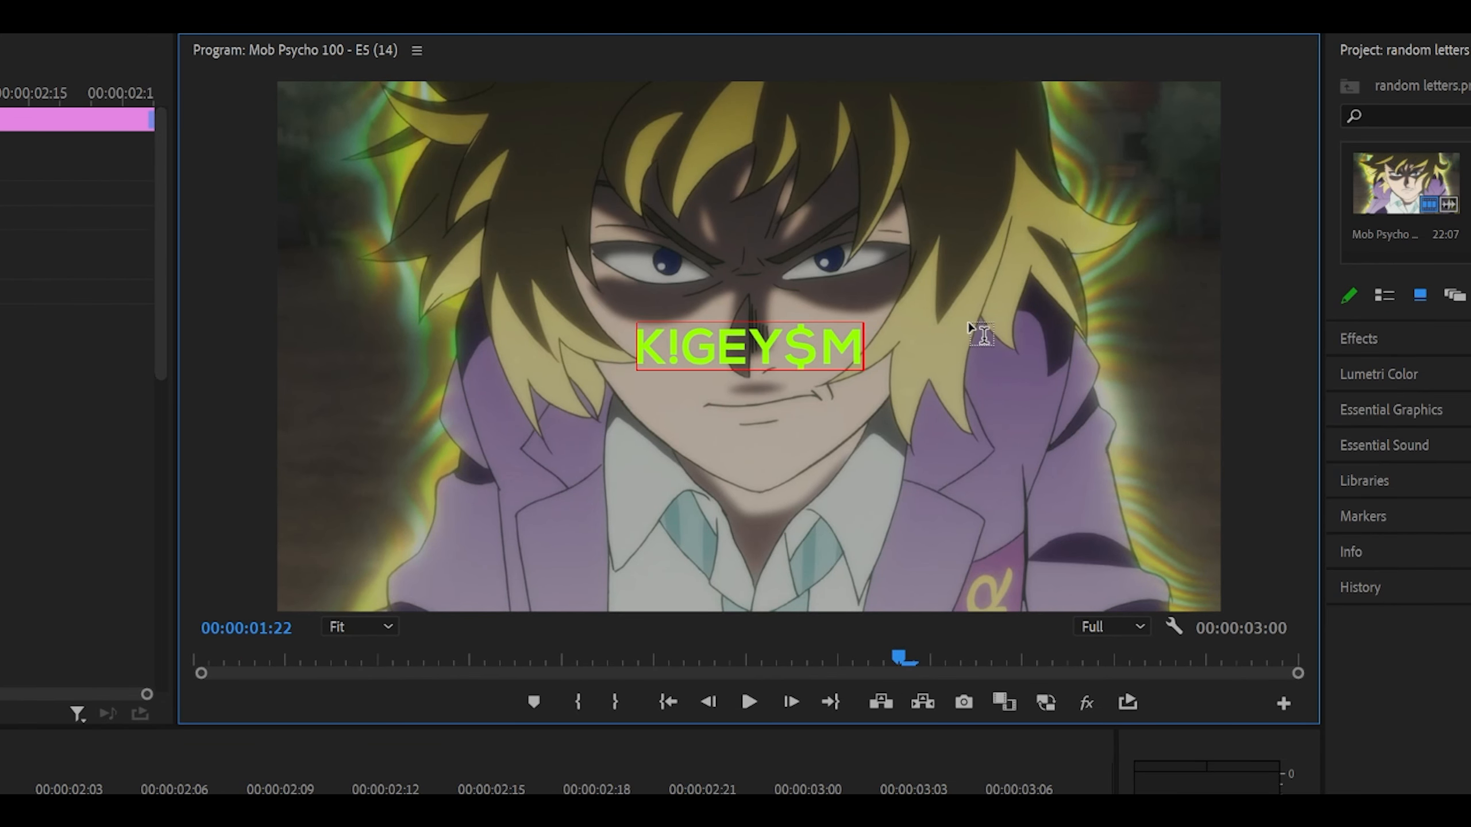
text(#)
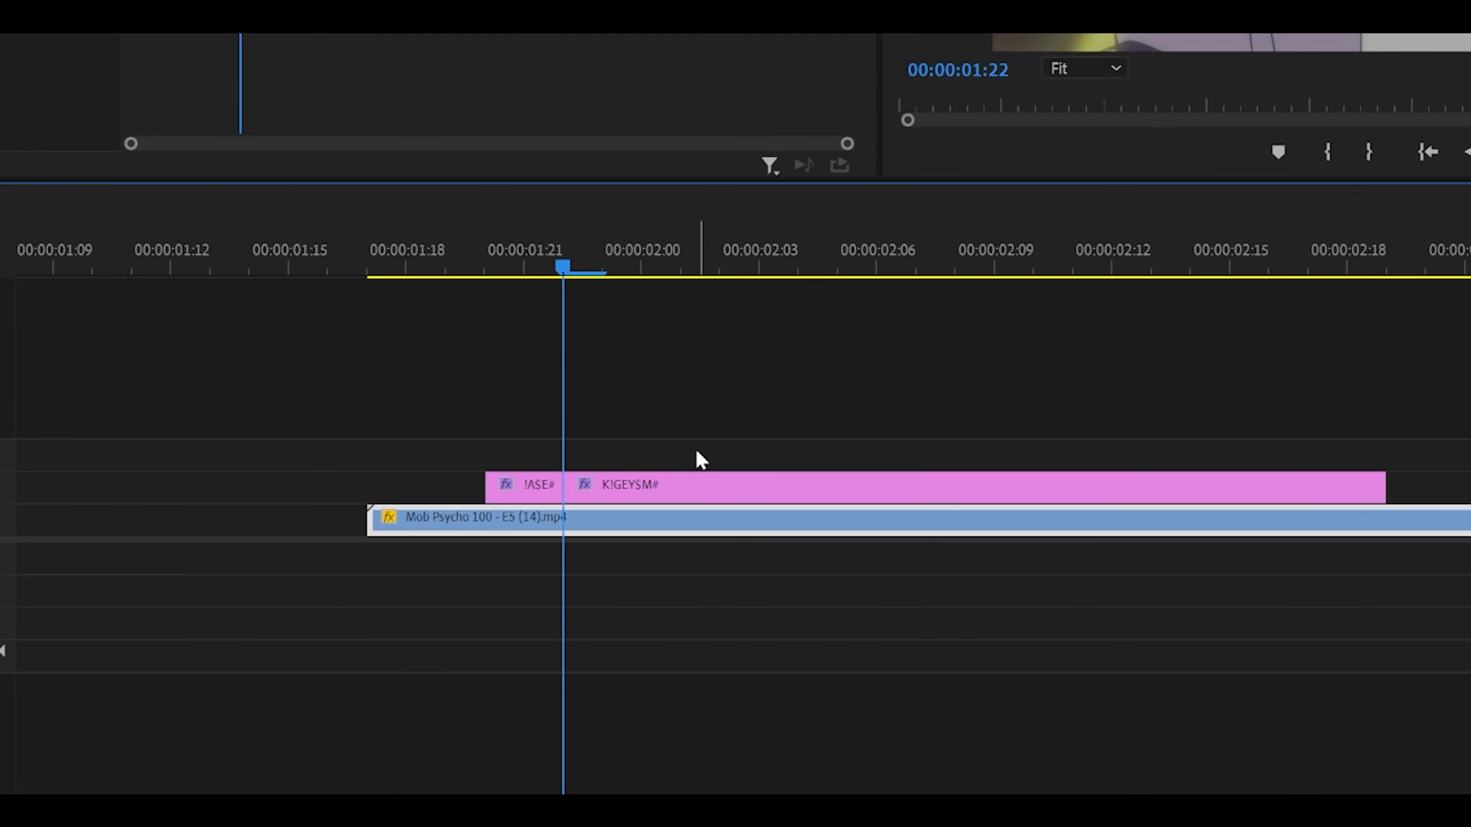
Cut the K!GEY$M# title clip two frames after its start, at 00:00:02:00.
key(Right)
key(Right)
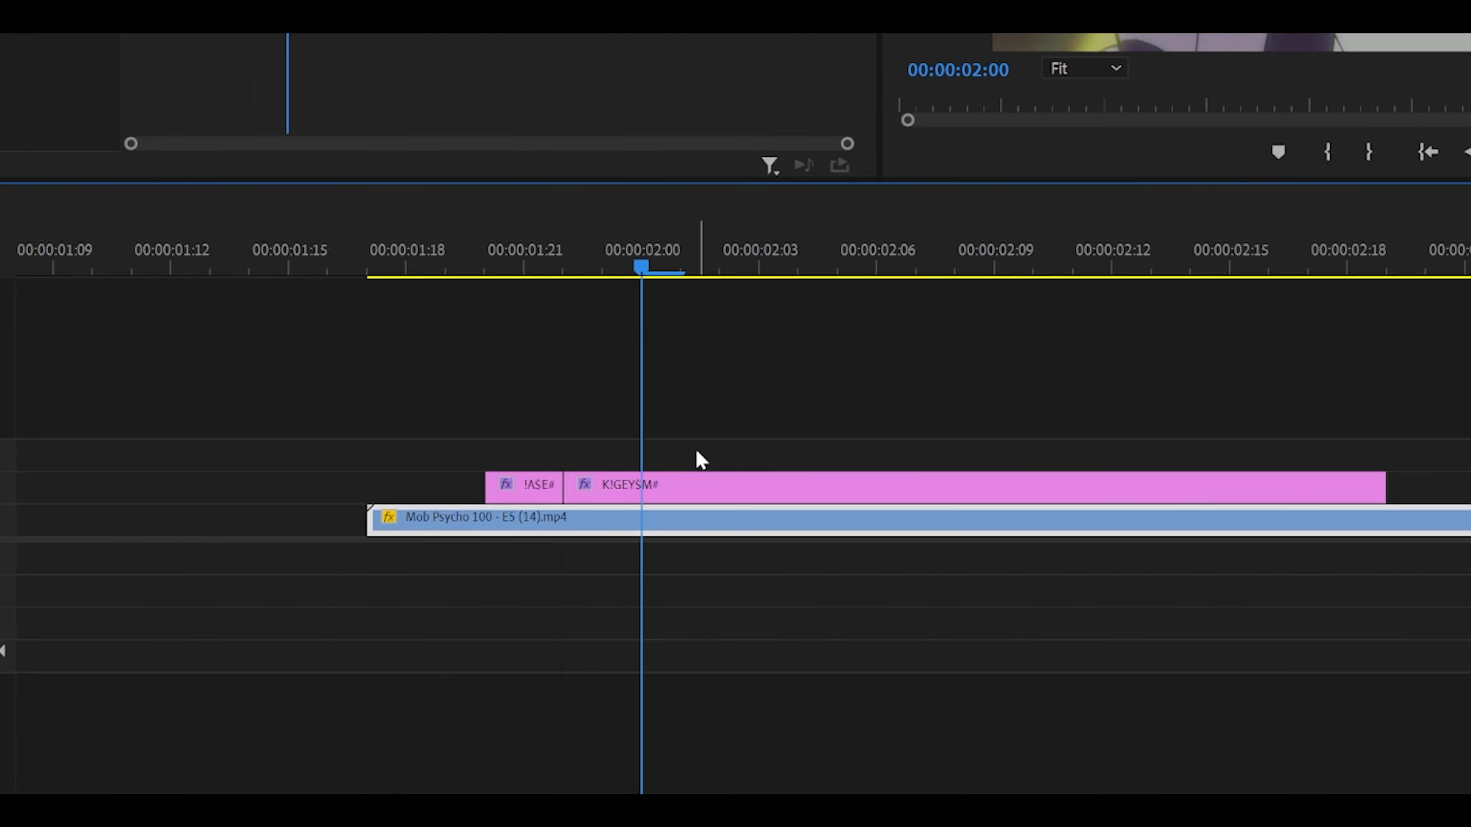
key(c)
click(644, 487)
key(v)
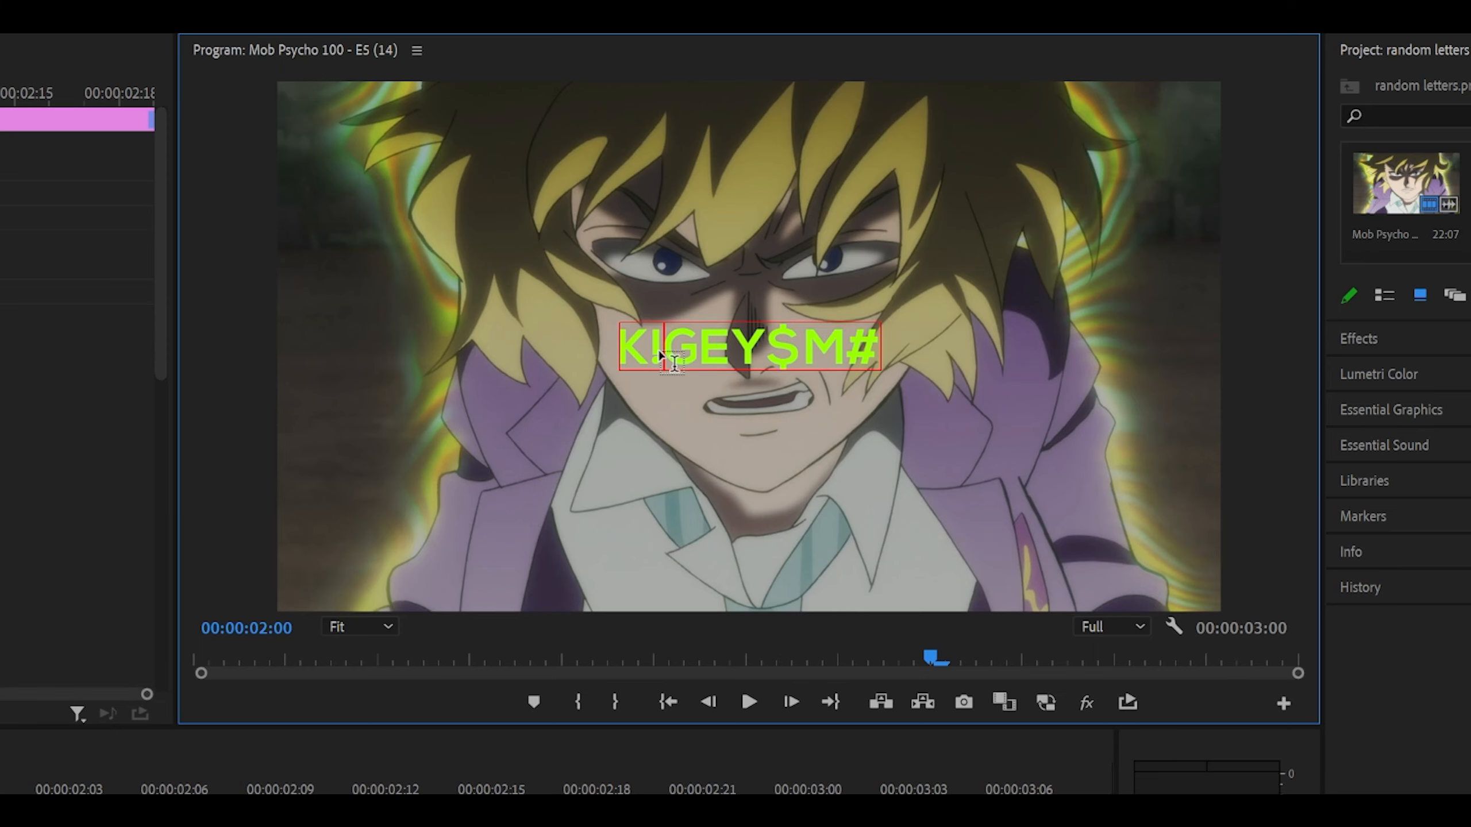
In the title segment at 00:00:02:00, replace the "!", the "$" and the "#" with A, making the text KAGEYAMA.
key(BackSpace)
text(A)
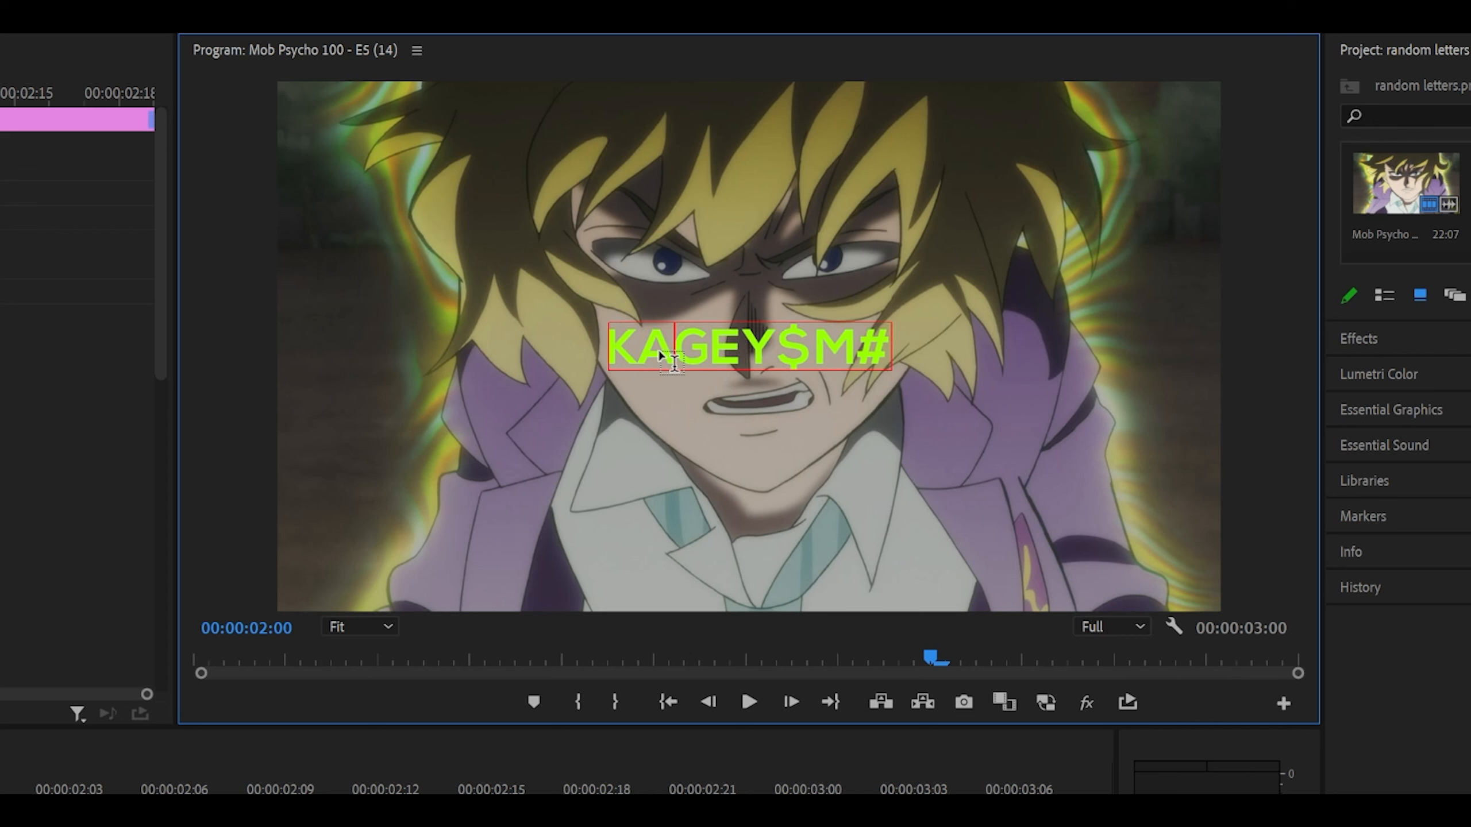
key(Right)
key(Right)
key(Right)
key(Right)
key(BackSpace)
text(A)
key(End)
key(BackSpace)
text(A)
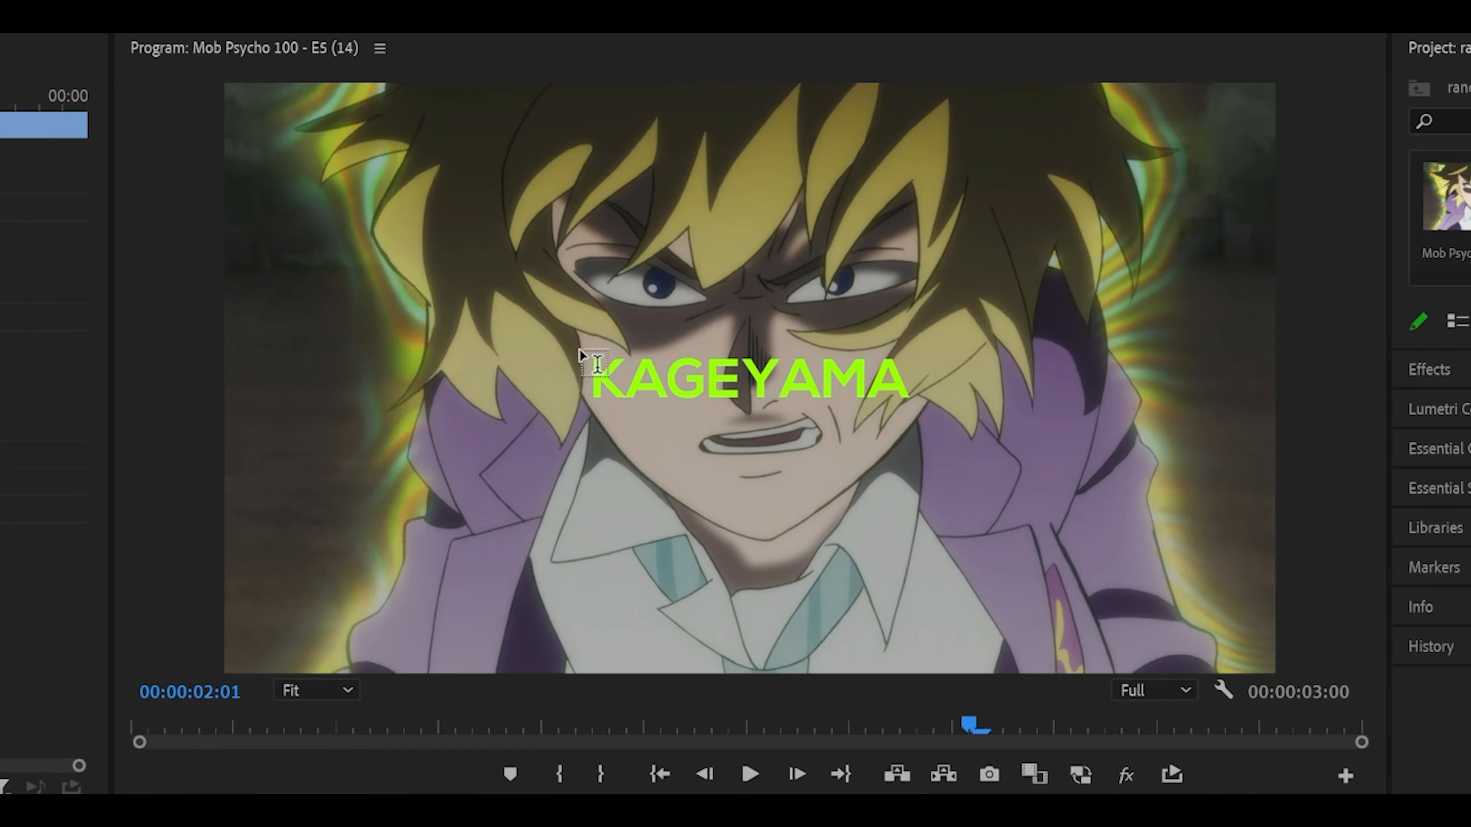
Replace the K and the E in the third title segment with underscores, making the text _AG_YAMA.
click(642, 343)
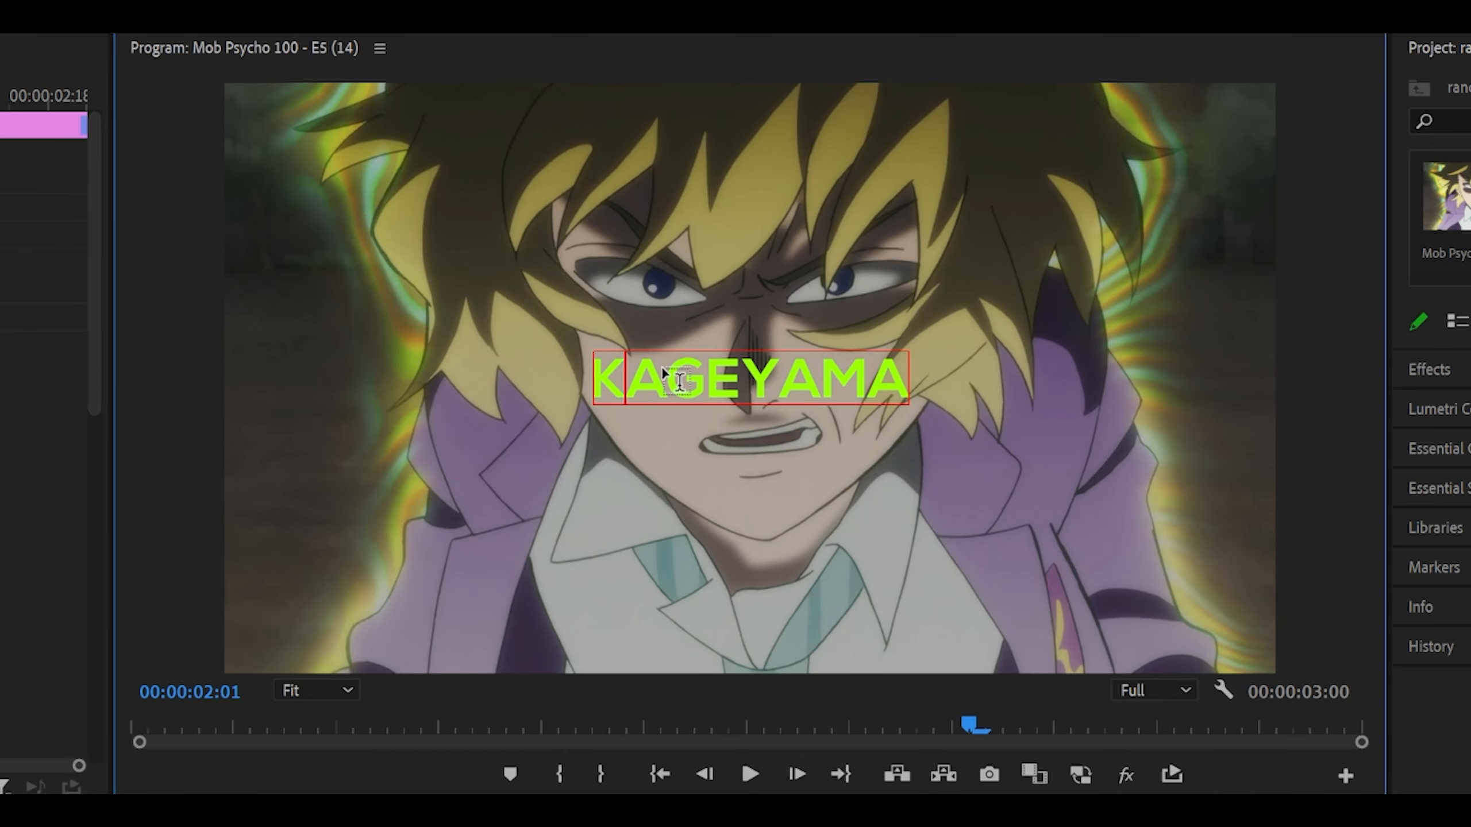
key(BackSpace)
text(_)
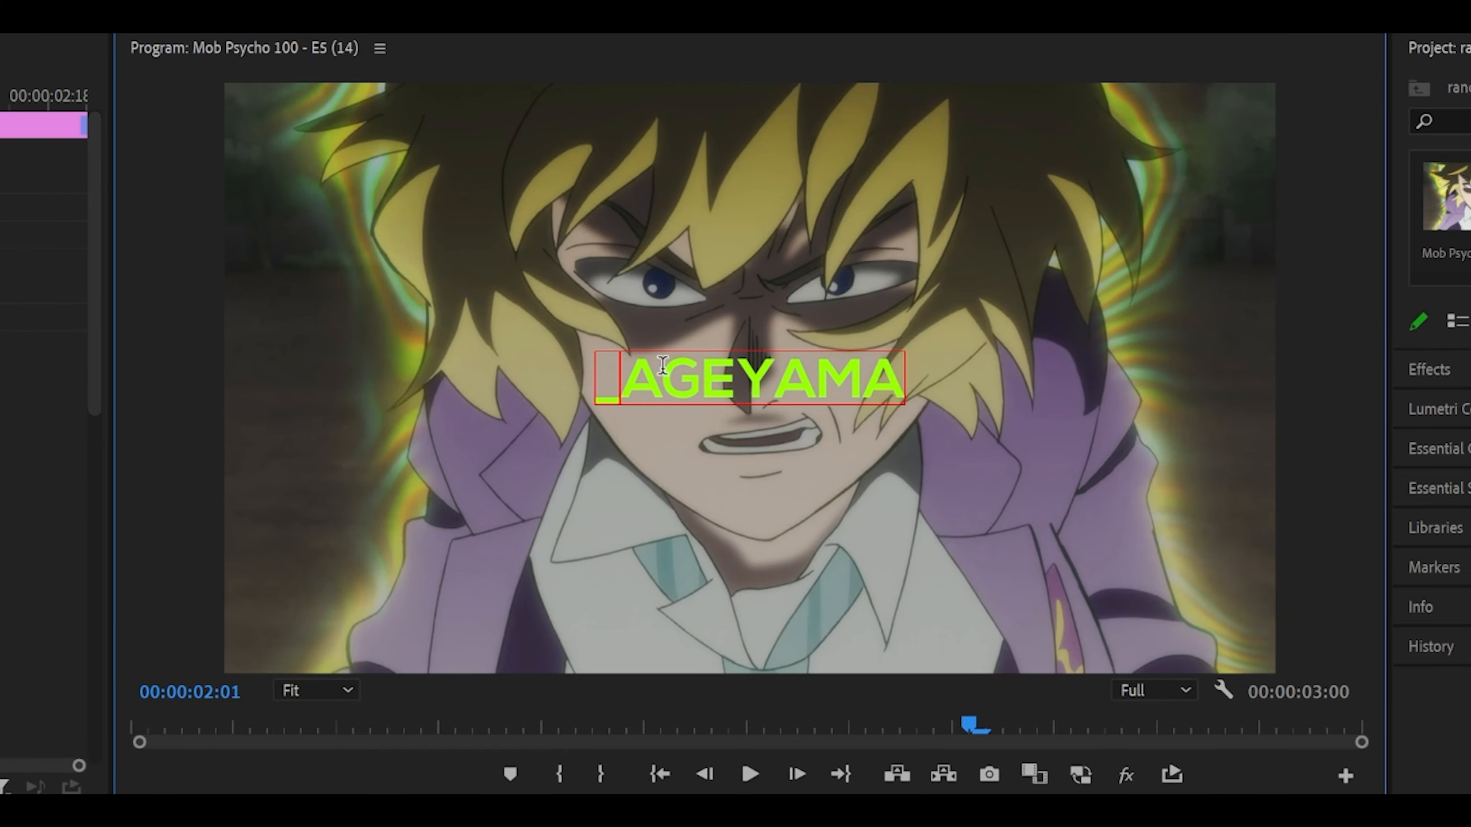
click(663, 365)
key(Right)
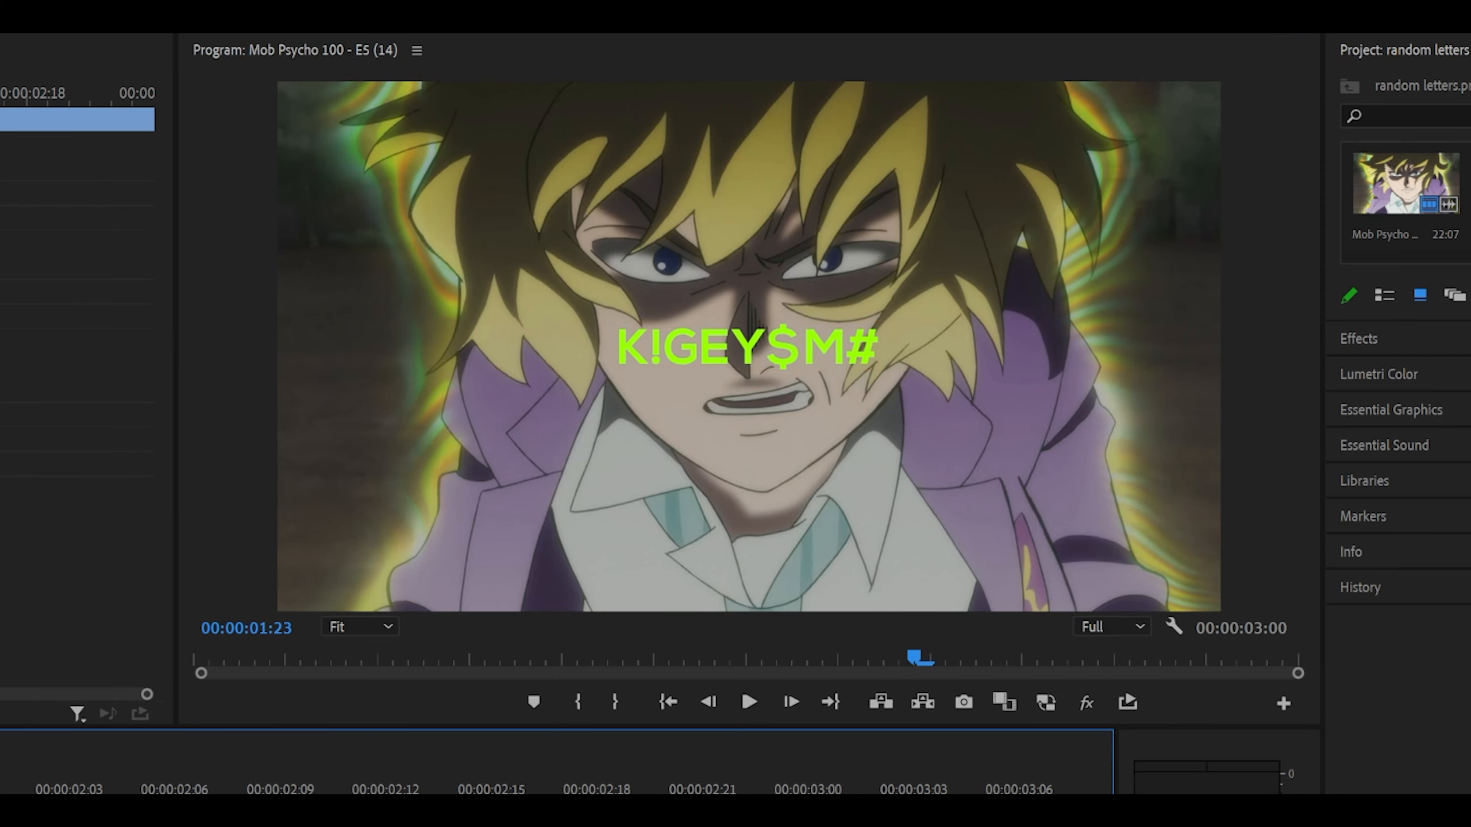
key(Right)
click(742, 341)
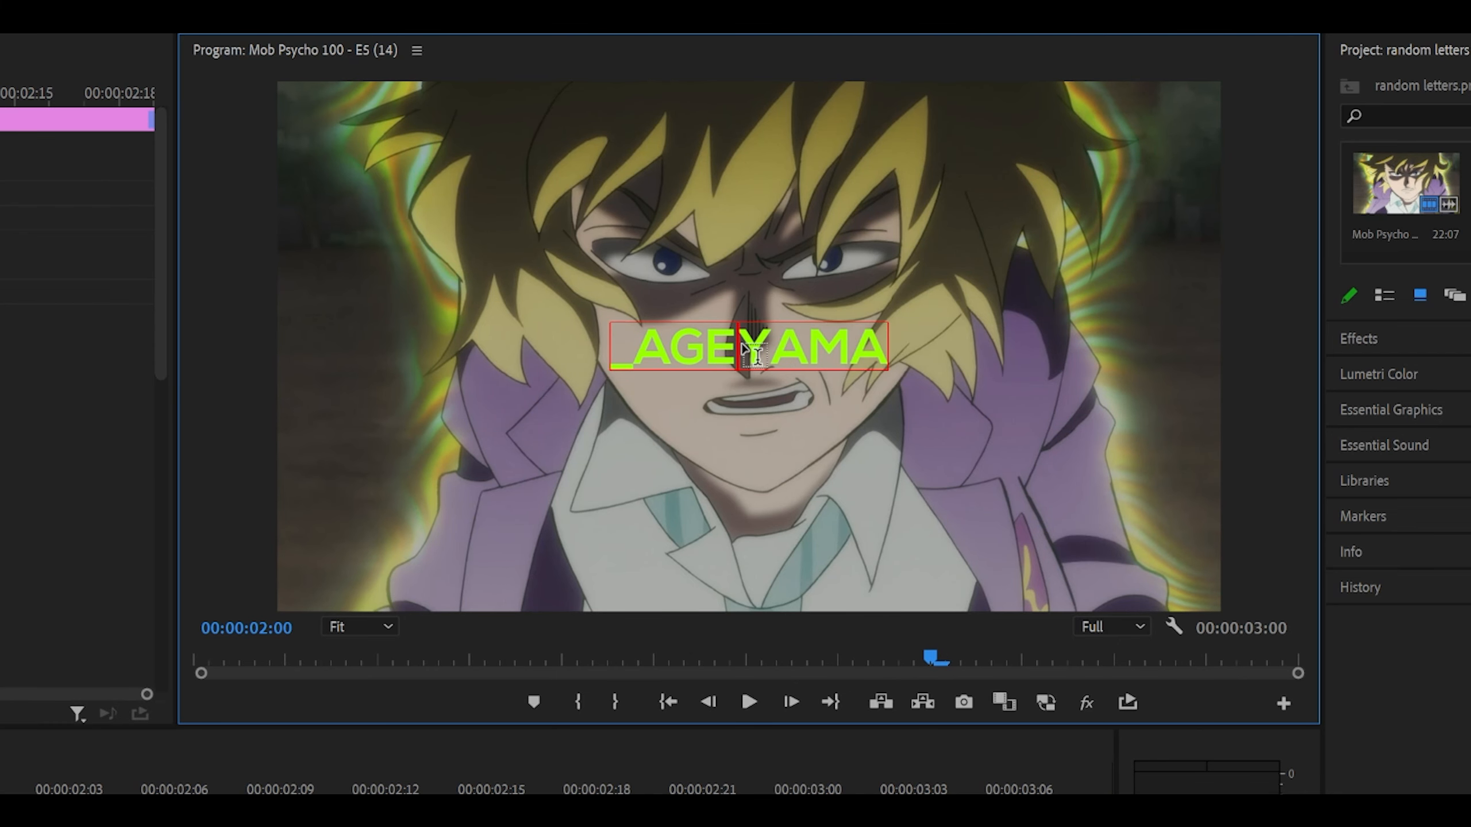
key(BackSpace)
text(_)
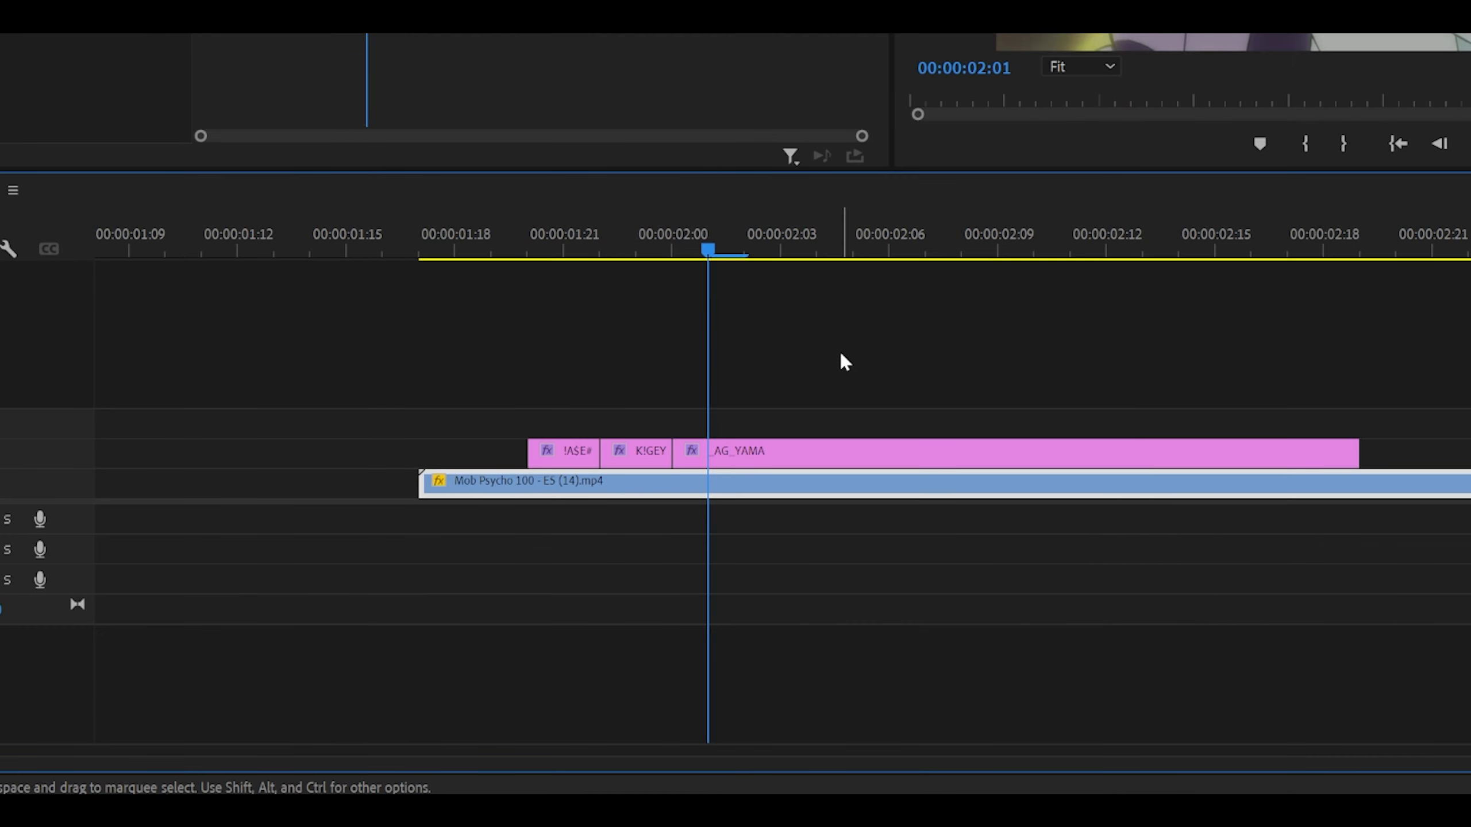
Cut the _AG_YAMA title clip two frames after its start, at 00:00:02:02.
key(Right)
key(c)
click(746, 455)
key(v)
click(788, 449)
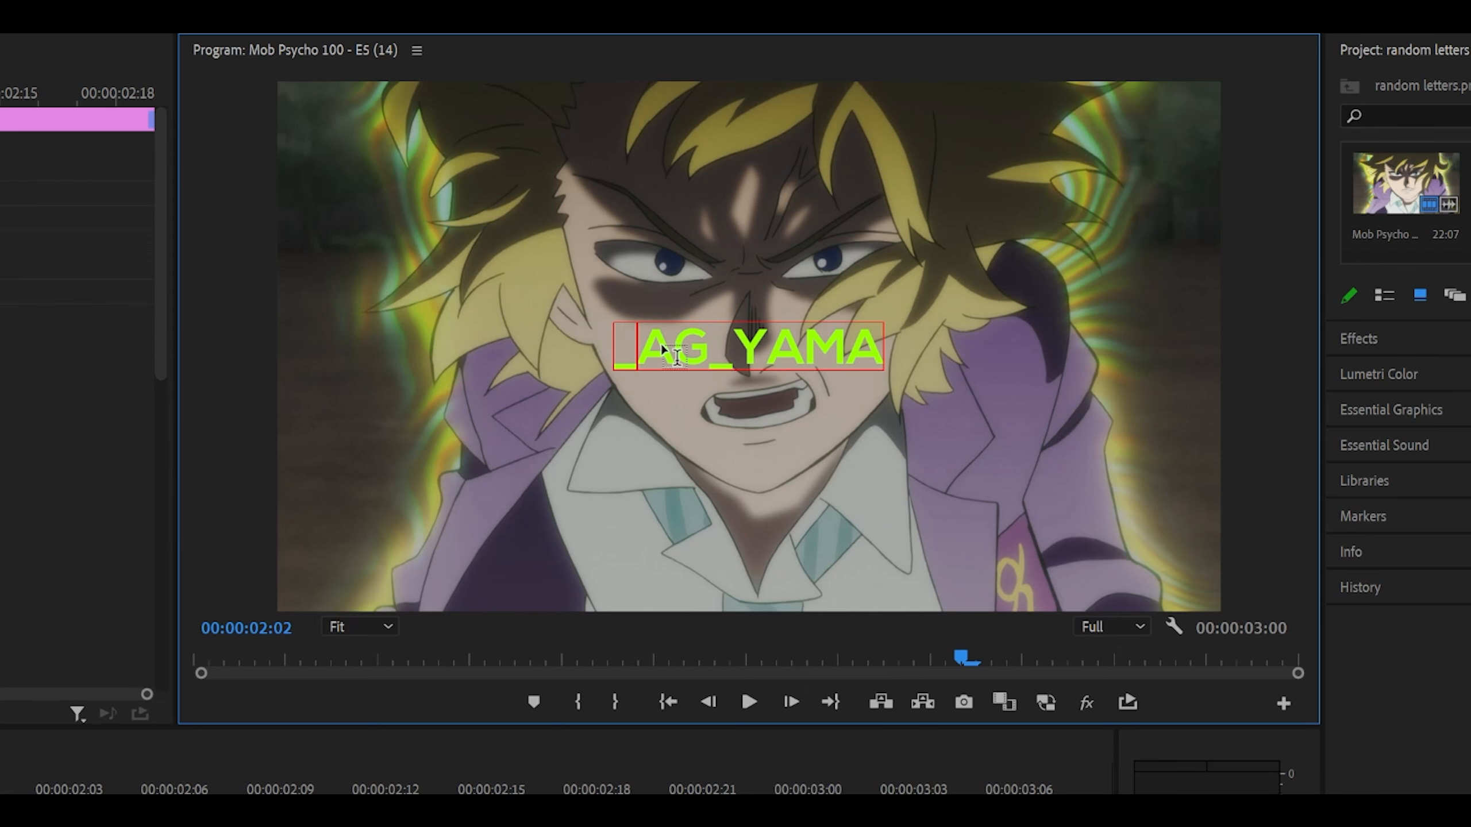
In the title segment at 00:00:02:02, replace the first underscore with K and the second with A, making KAGAYAMA.
key(BackSpace)
text(KAG_YAMA)
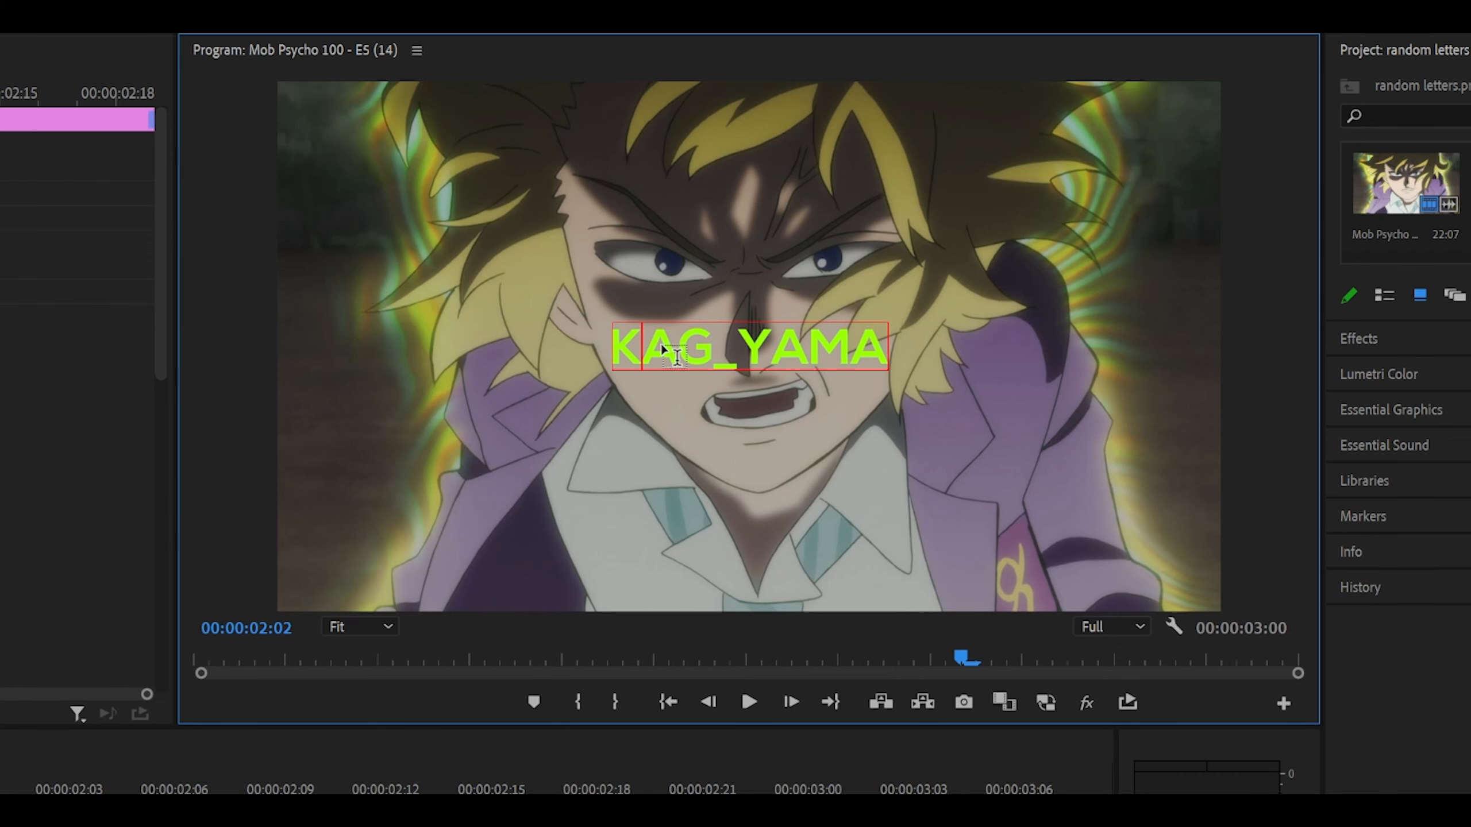
key(Right)
key(Right)
key(Delete)
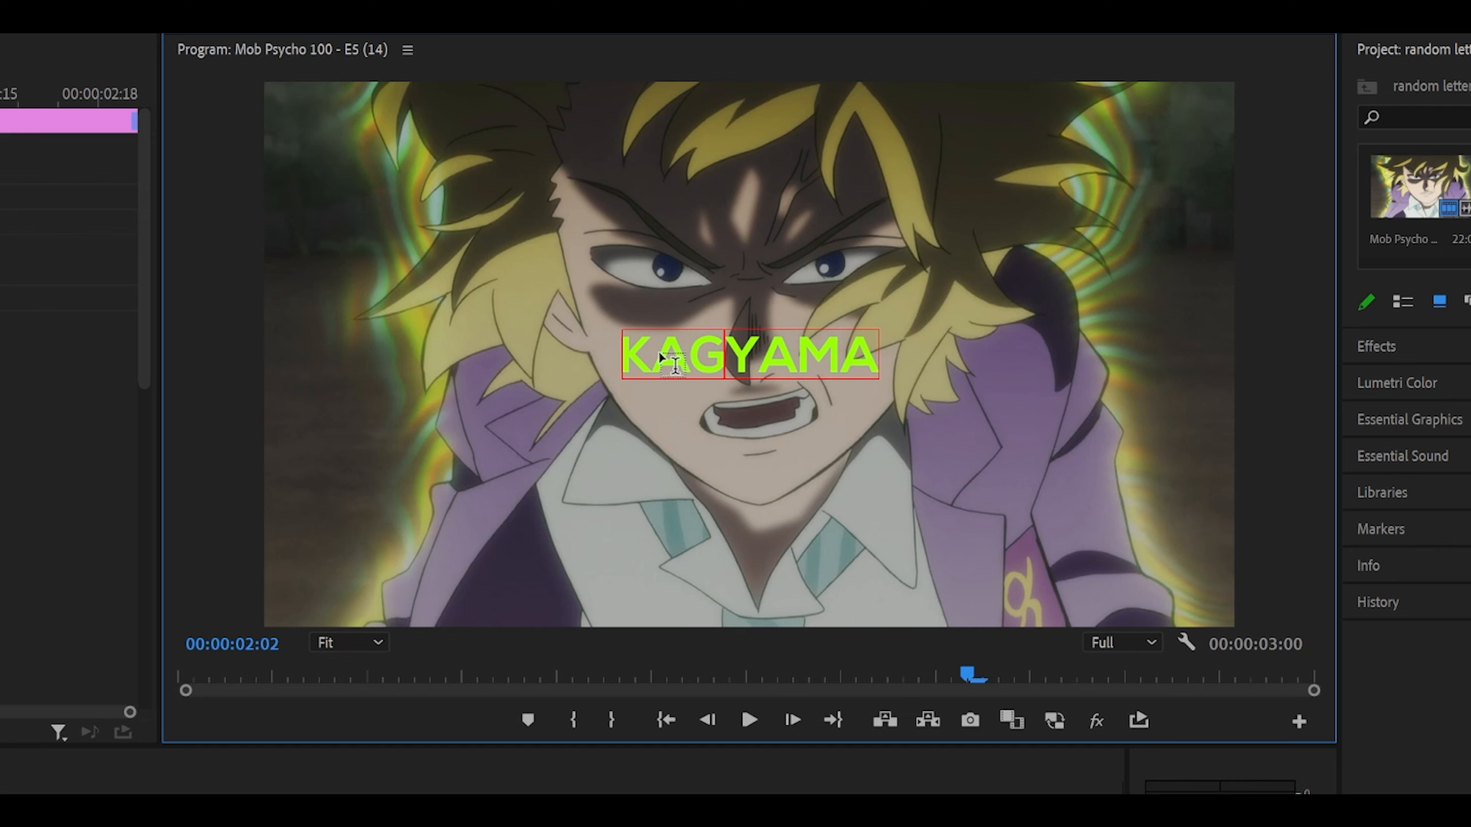
text(A)
Replace the last A of the fourth title segment with an underscore, making the text KAGAYAM_.
key(Right)
key(Right)
key(Right)
key(Right)
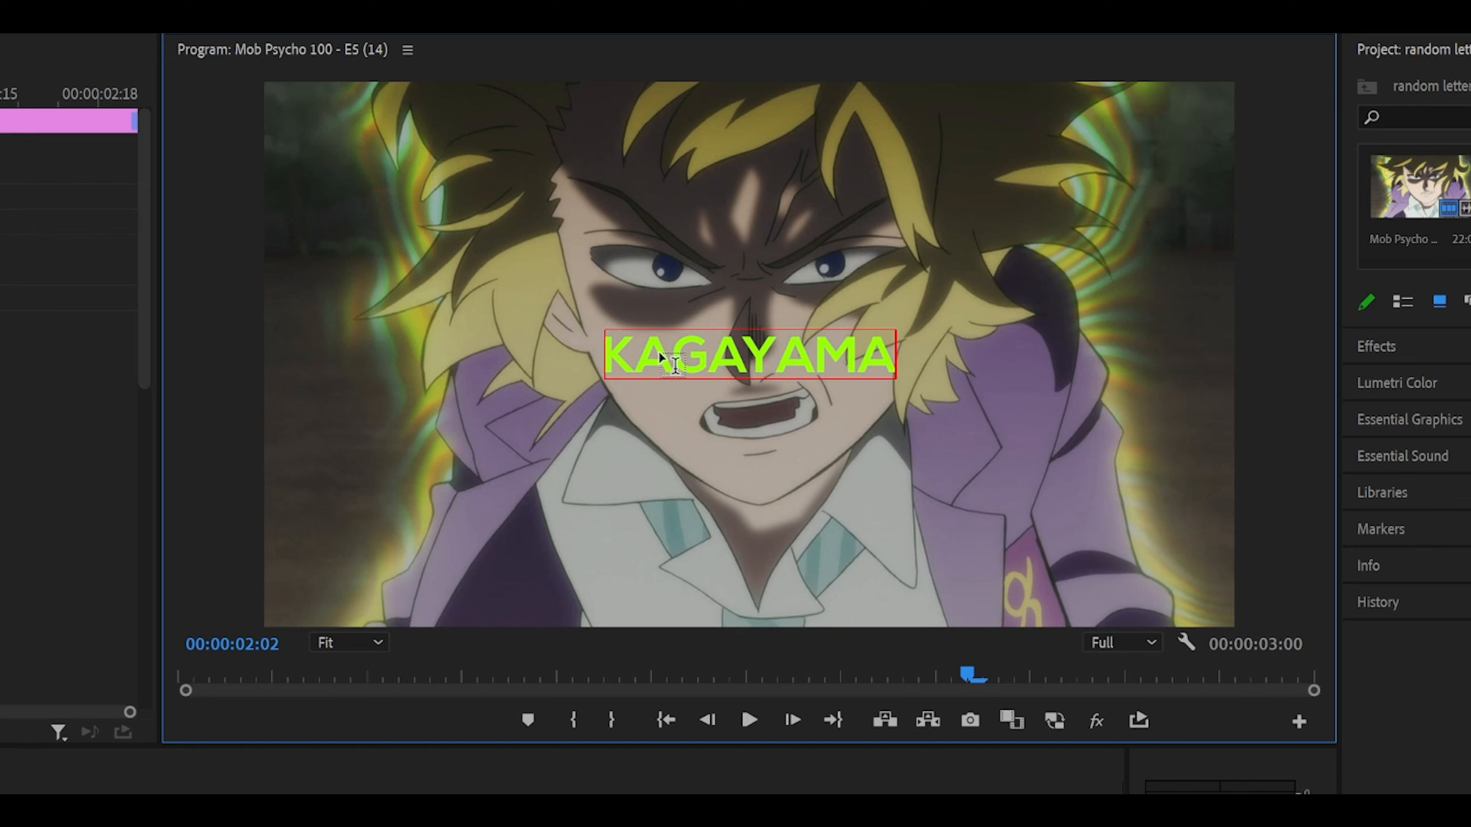
key(BackSpace)
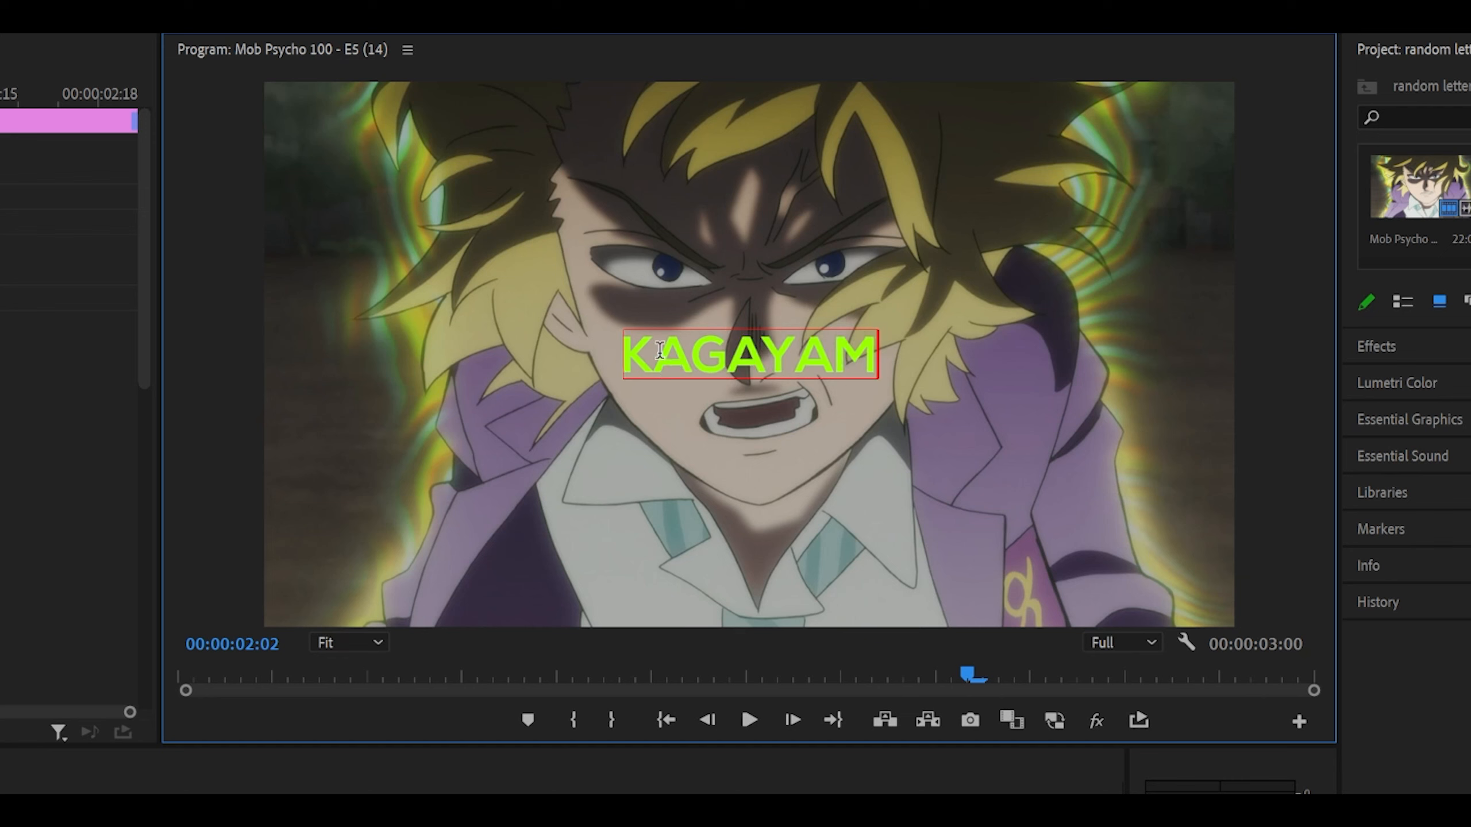
text(_)
click(1023, 427)
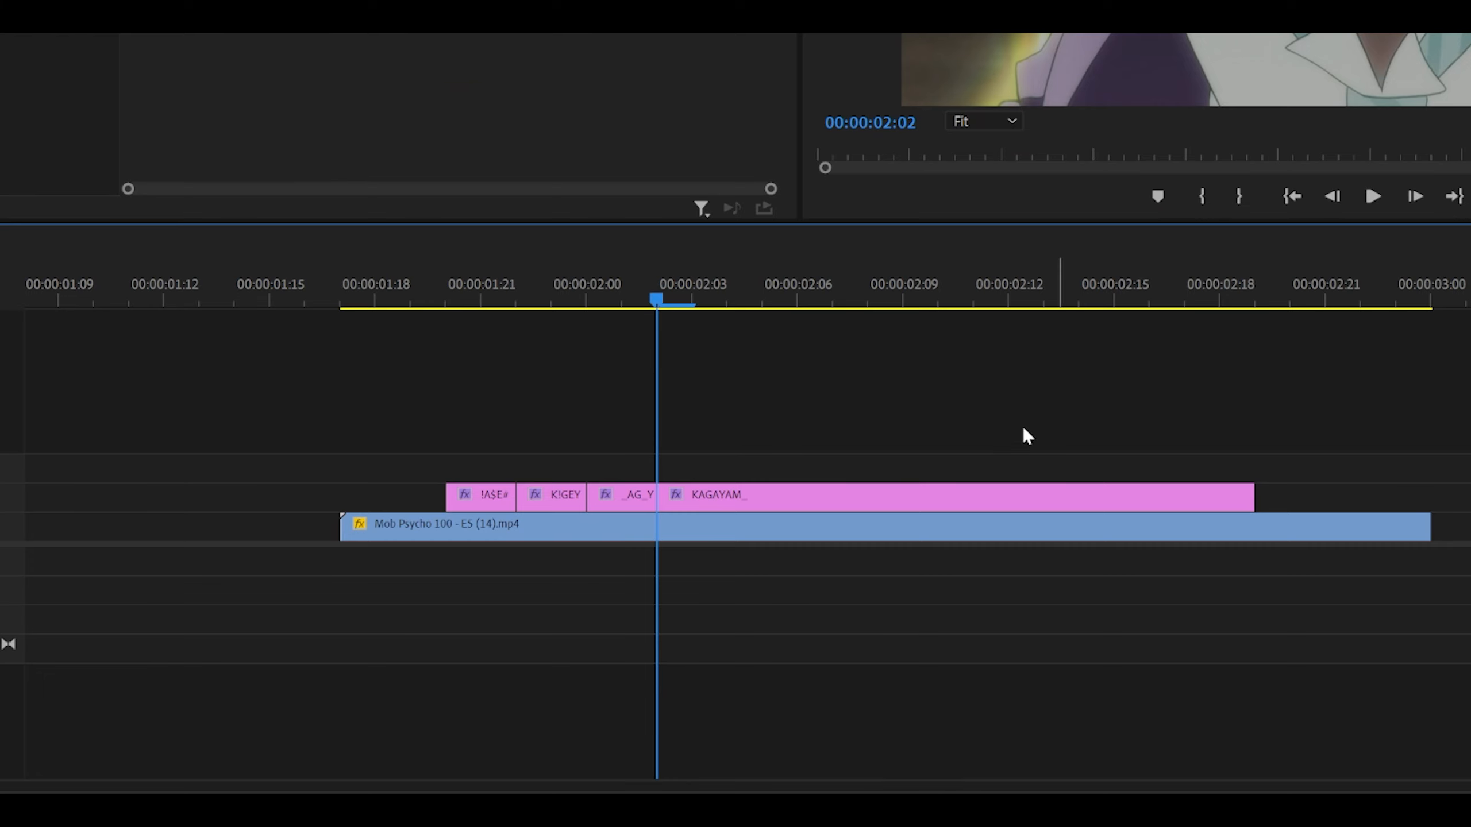
Cut the KAGAYAM_ title clip two frames after its start, at 00:00:02:04.
key(Right)
key(Right)
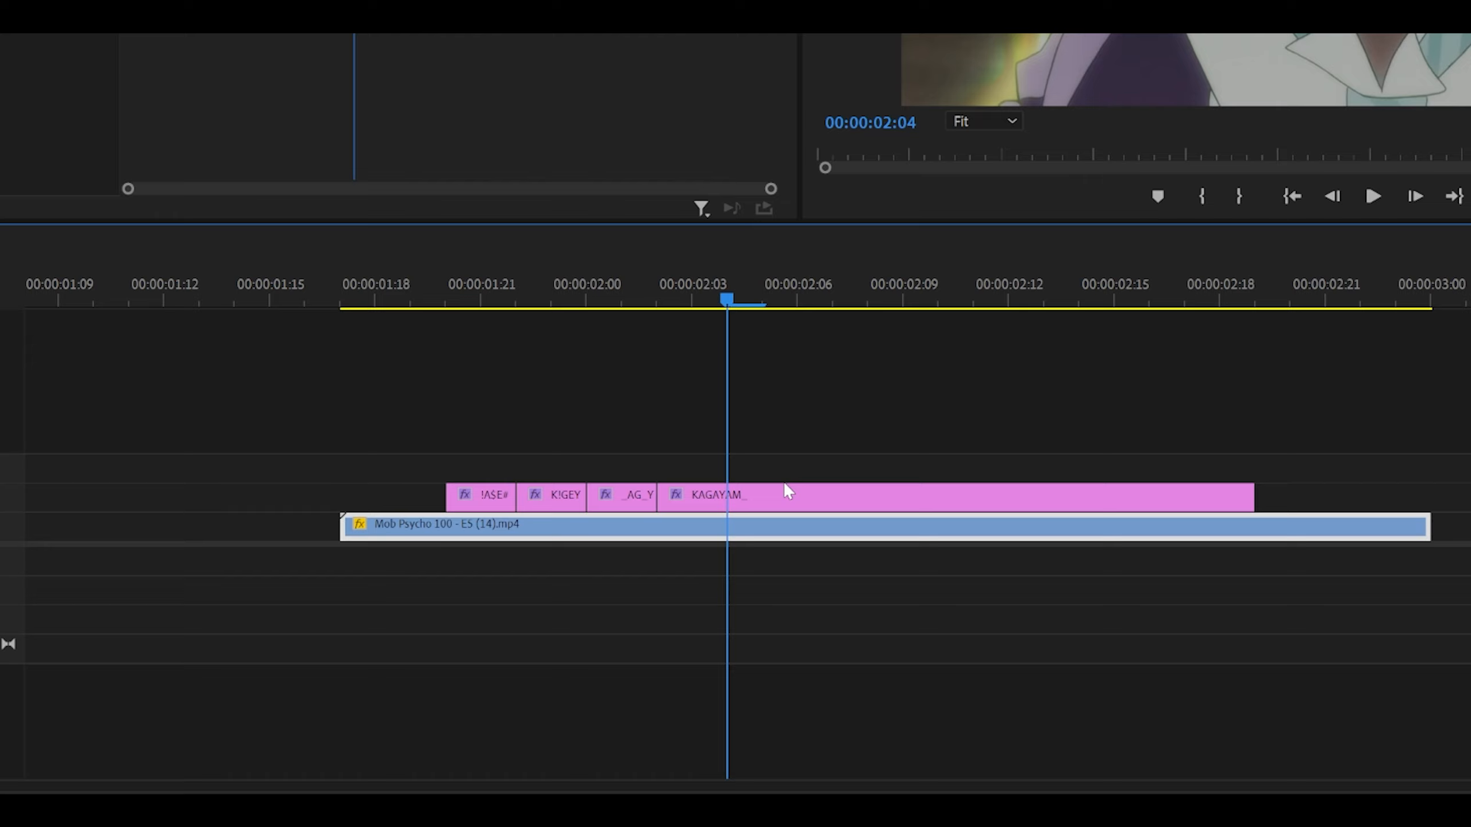
key(c)
click(730, 496)
key(v)
Replace the trailing underscore in the title segment at 00:00:02:04 with A, making the final text KAGAYAMA.
click(842, 476)
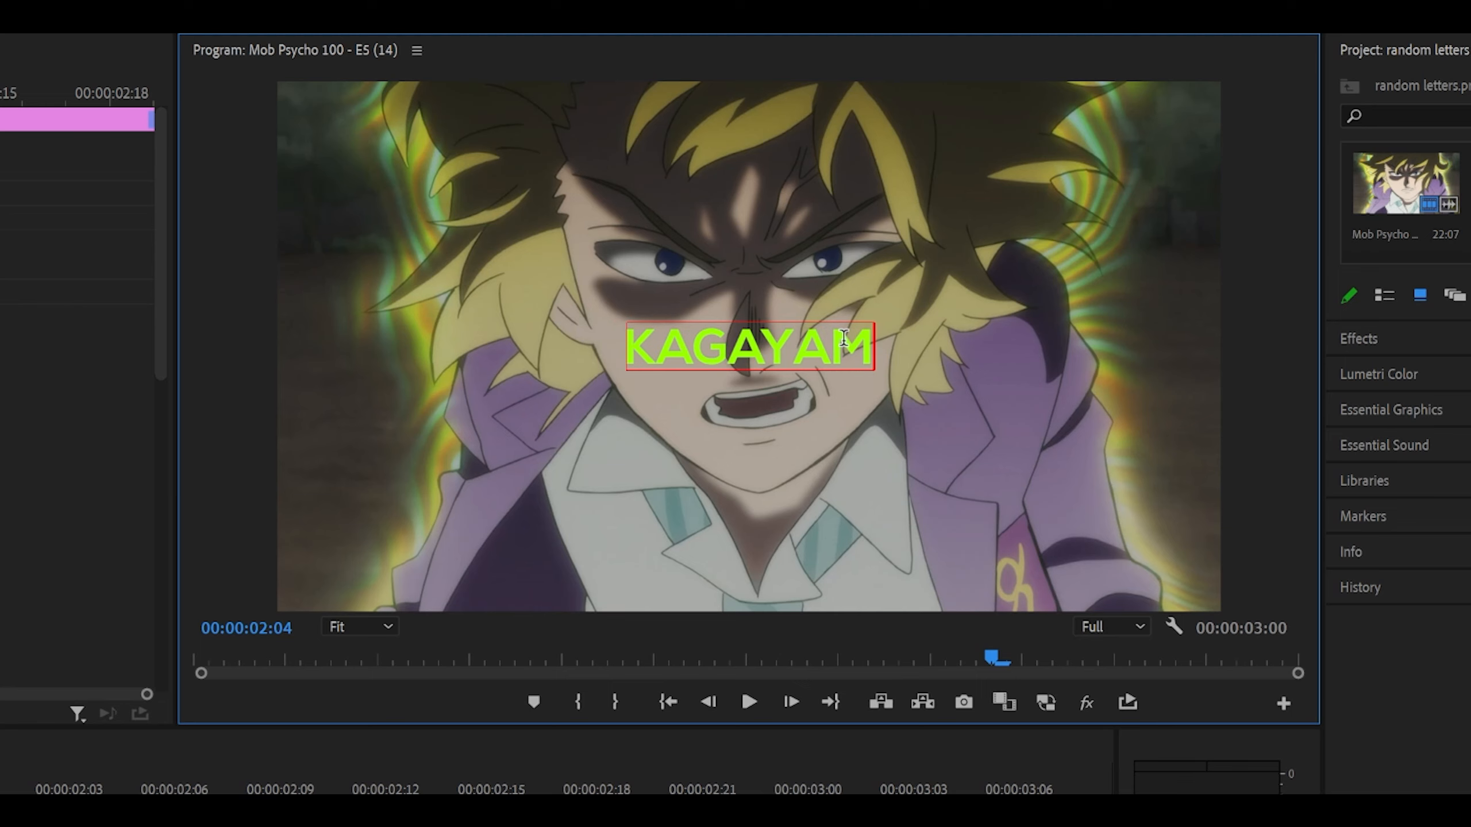
text(AGAYAMA)
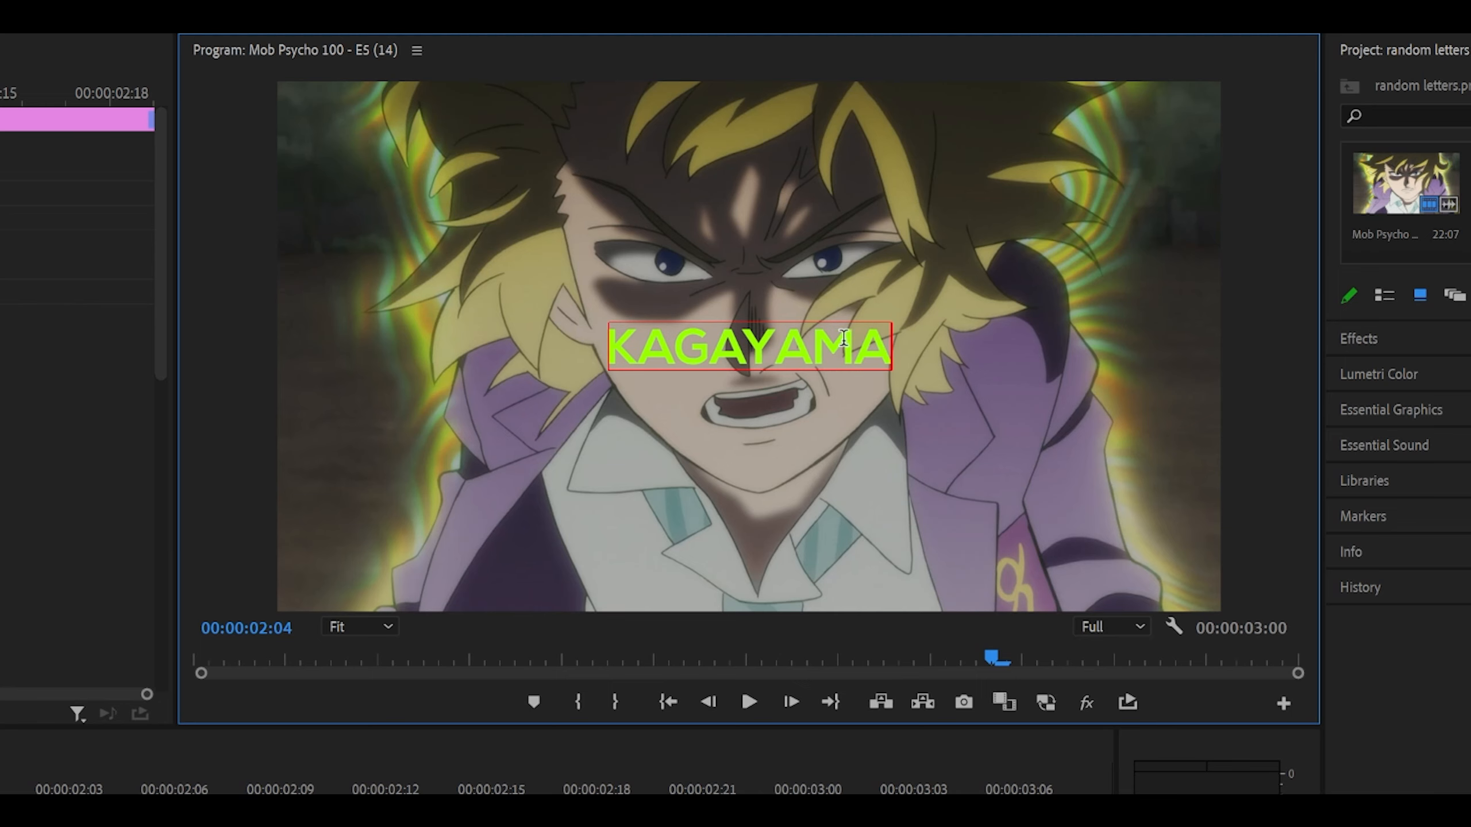
click(886, 544)
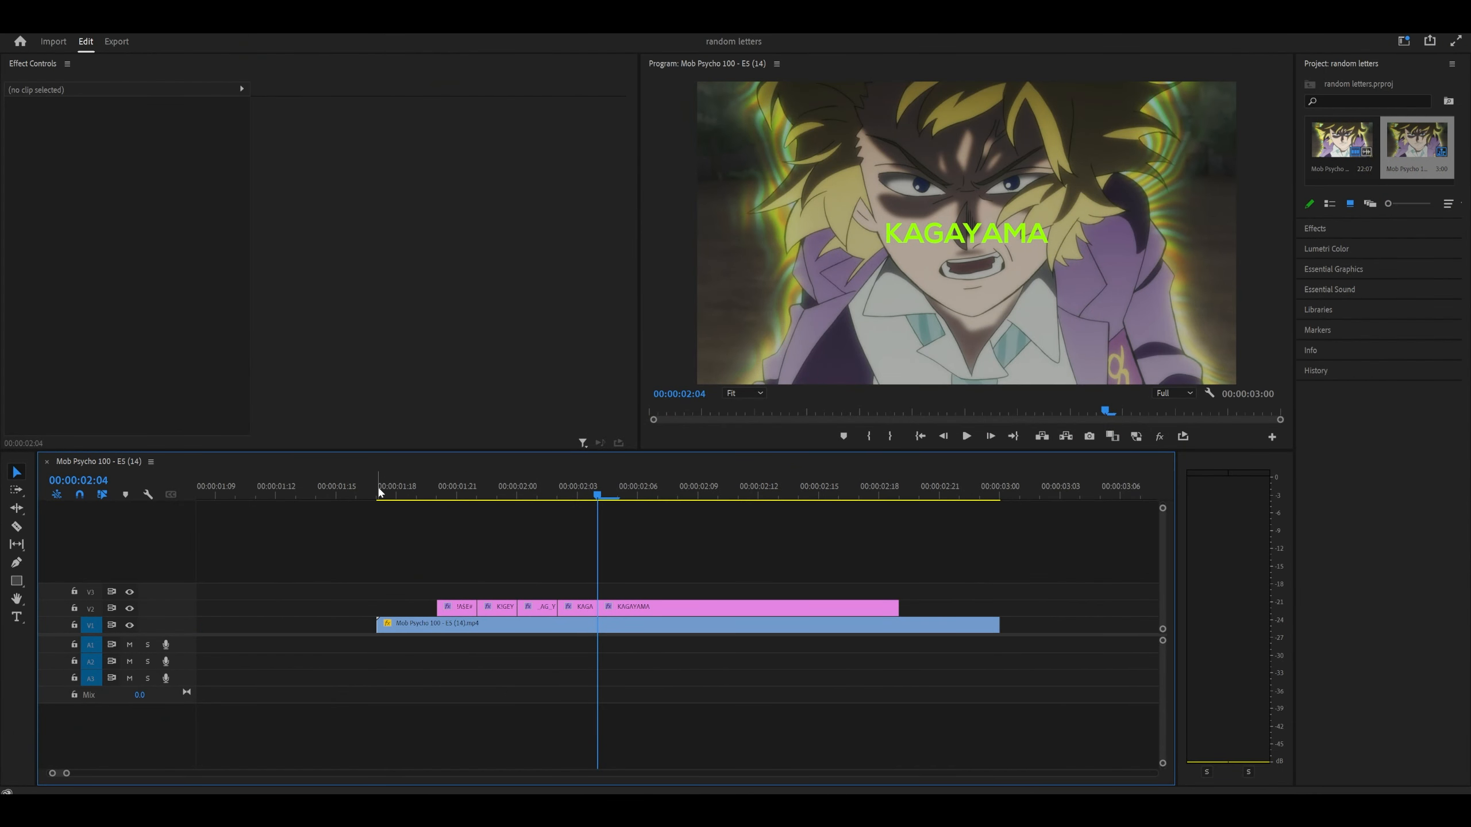
Play the sequence from its beginning to review the scrambled title with two-frame segments.
click(379, 492)
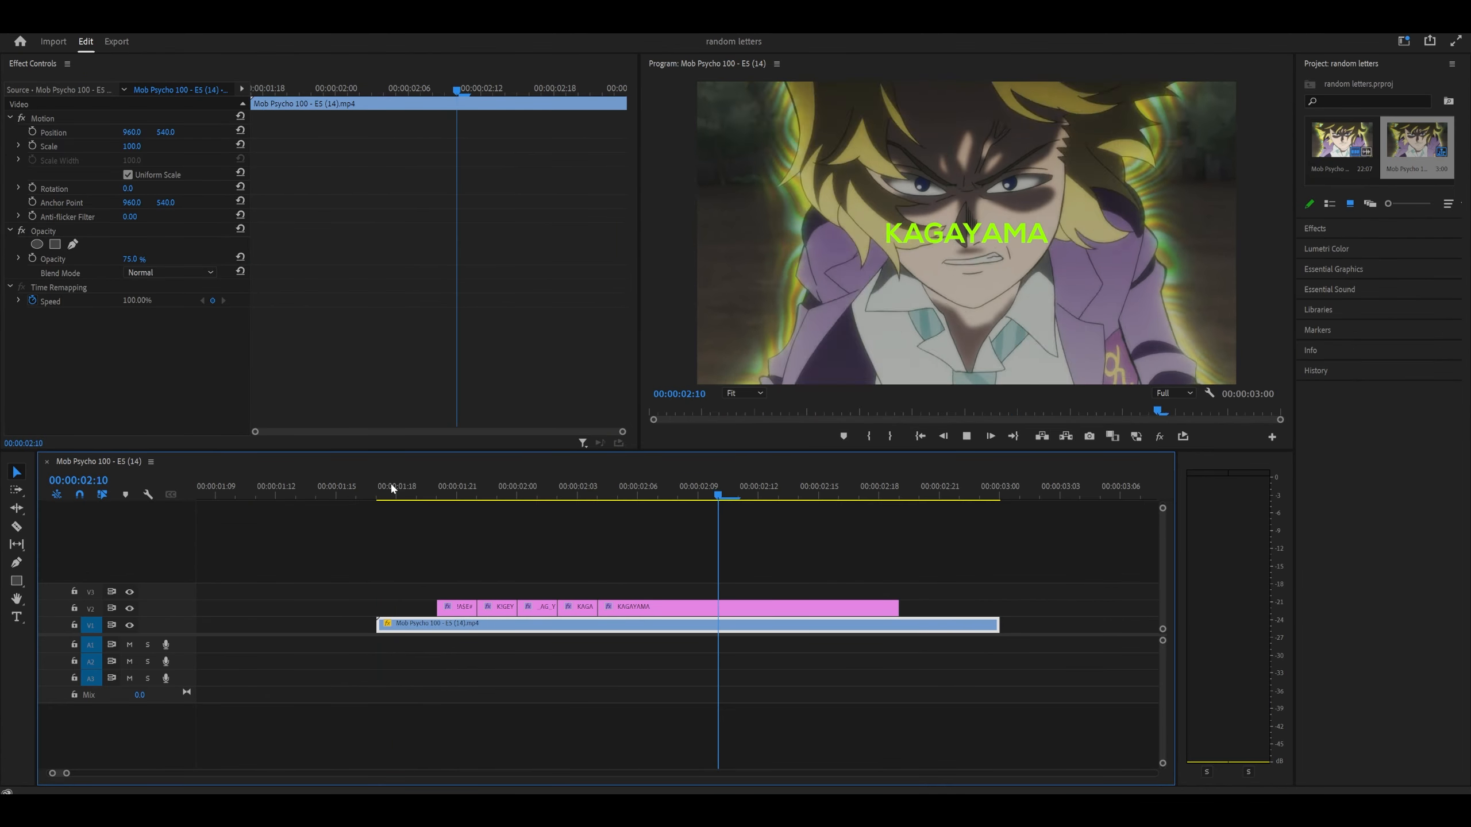
click(391, 488)
key(space)
Shorten the four scrambled title segments to one frame each and move the final KAGAYAMA clip to start at 00:00:02:01.
click(432, 488)
drag(475, 613, 506, 609)
mouse_move(637, 510)
mouse_down()
mouse_move(602, 513)
mouse_move(635, 513)
mouse_up()
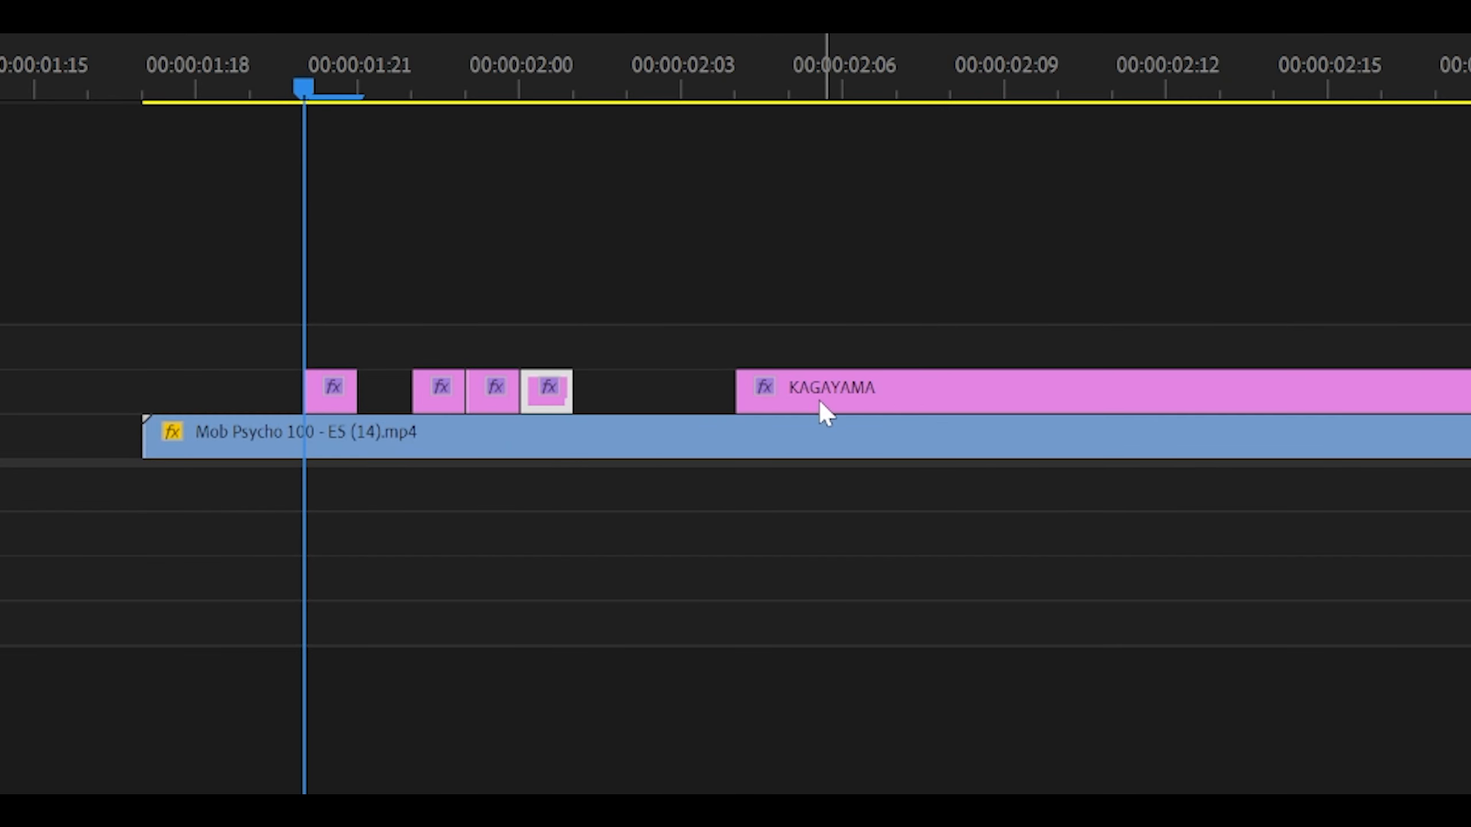
drag(740, 395, 565, 382)
click(670, 207)
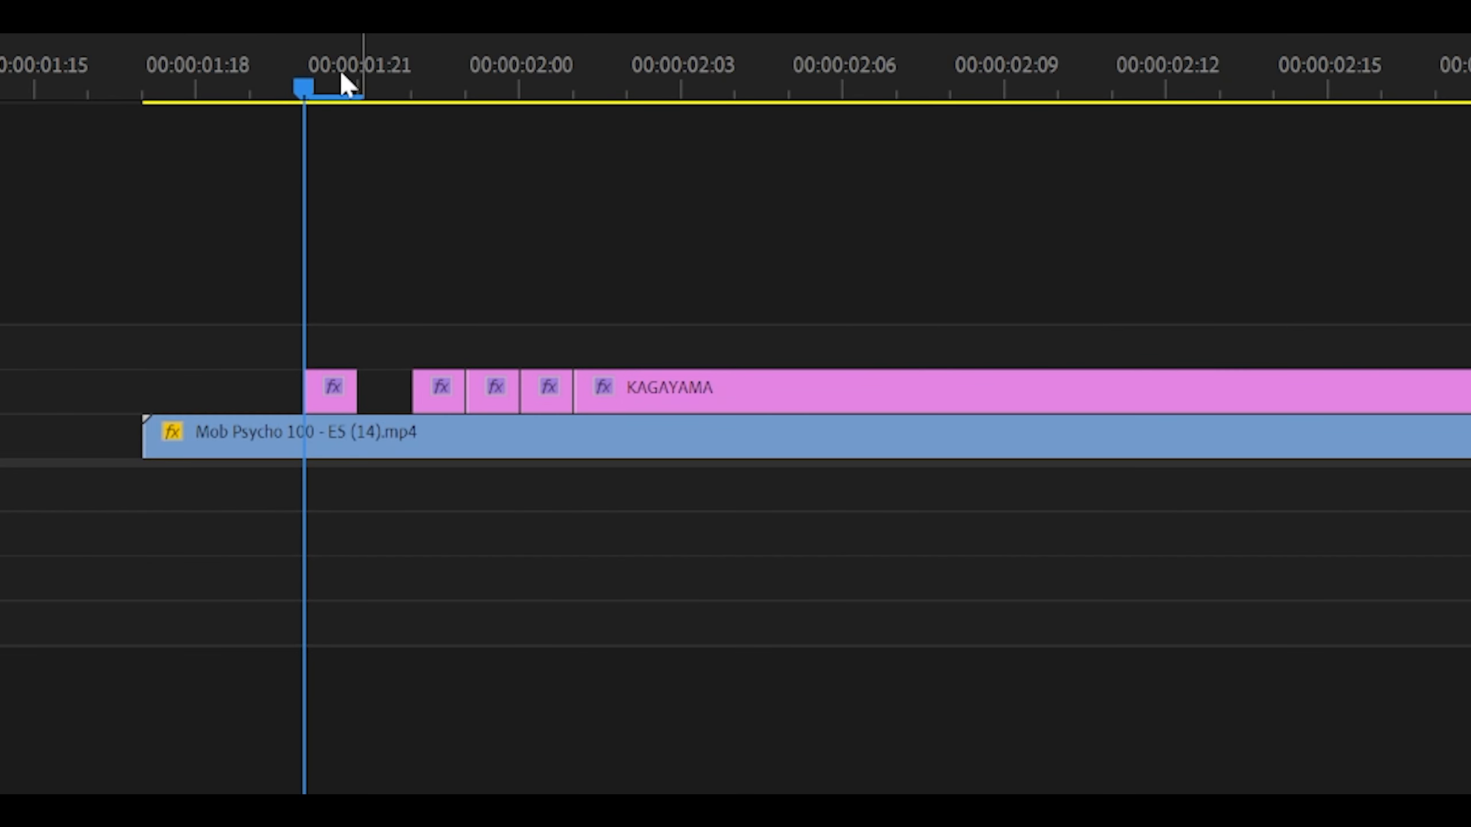
Play the sequence from 00:00:01:17 to review the title scramble with one-frame segments.
click(163, 63)
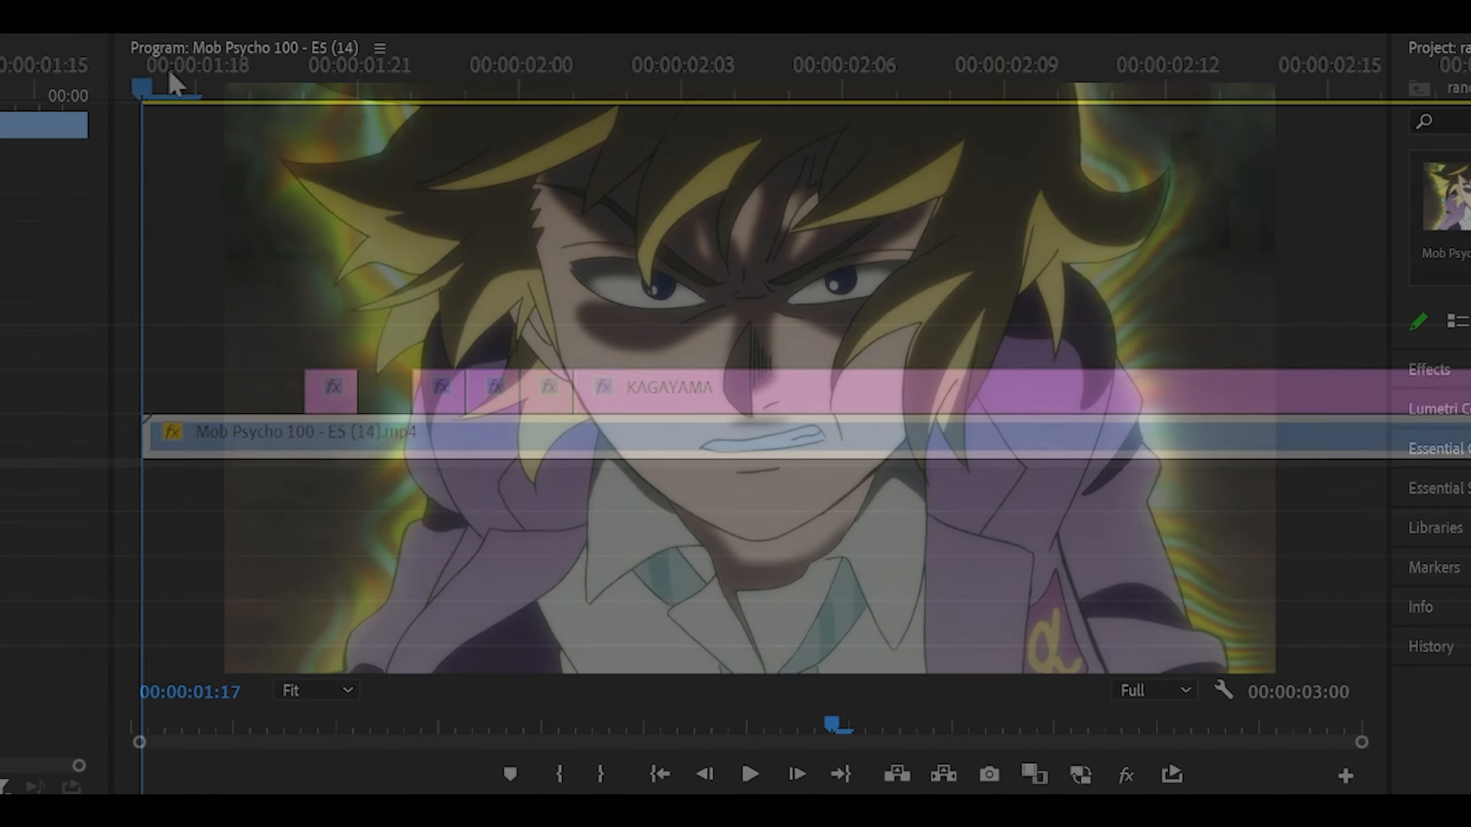
key(space)
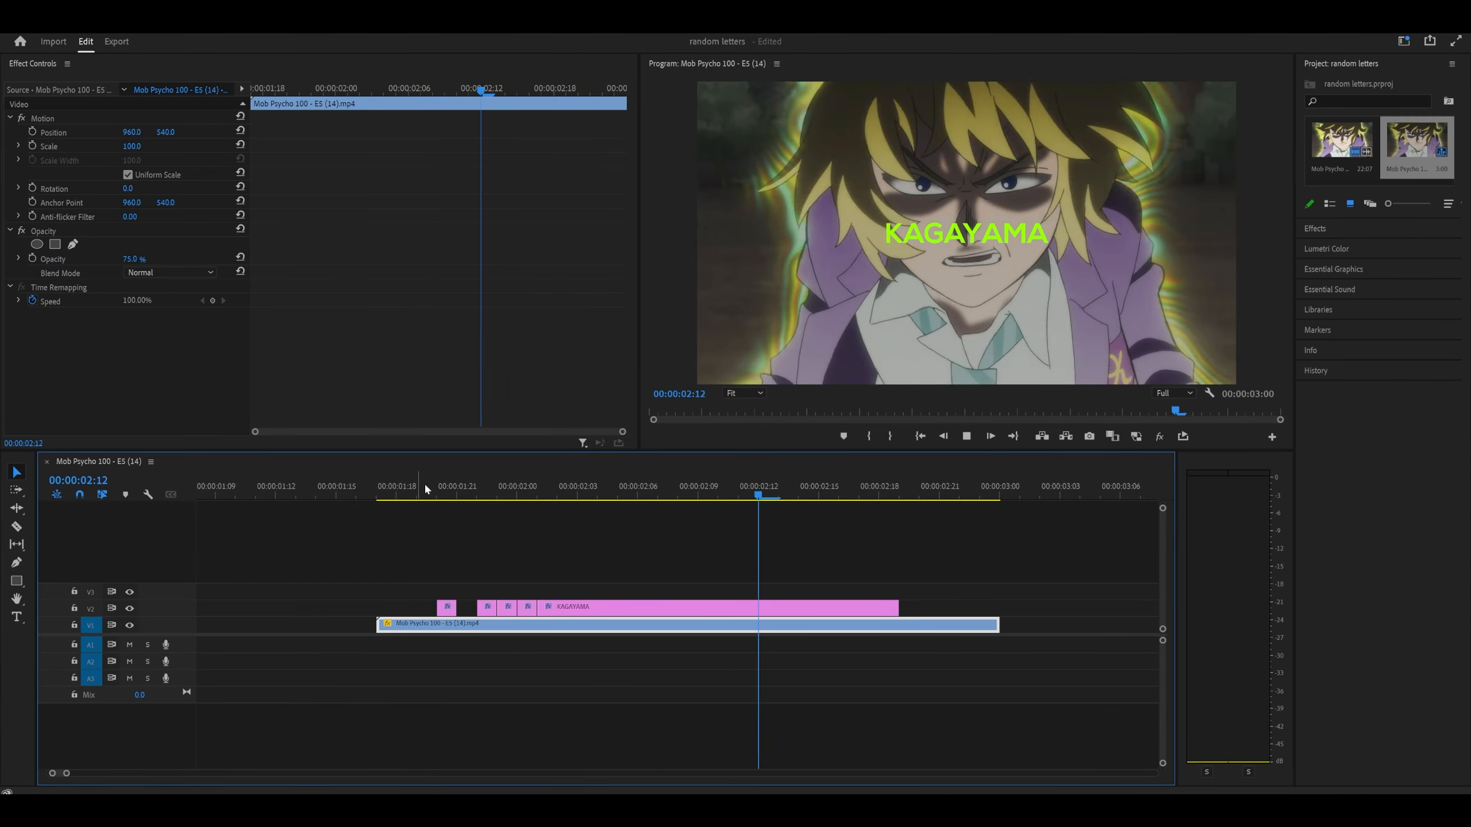
click(399, 487)
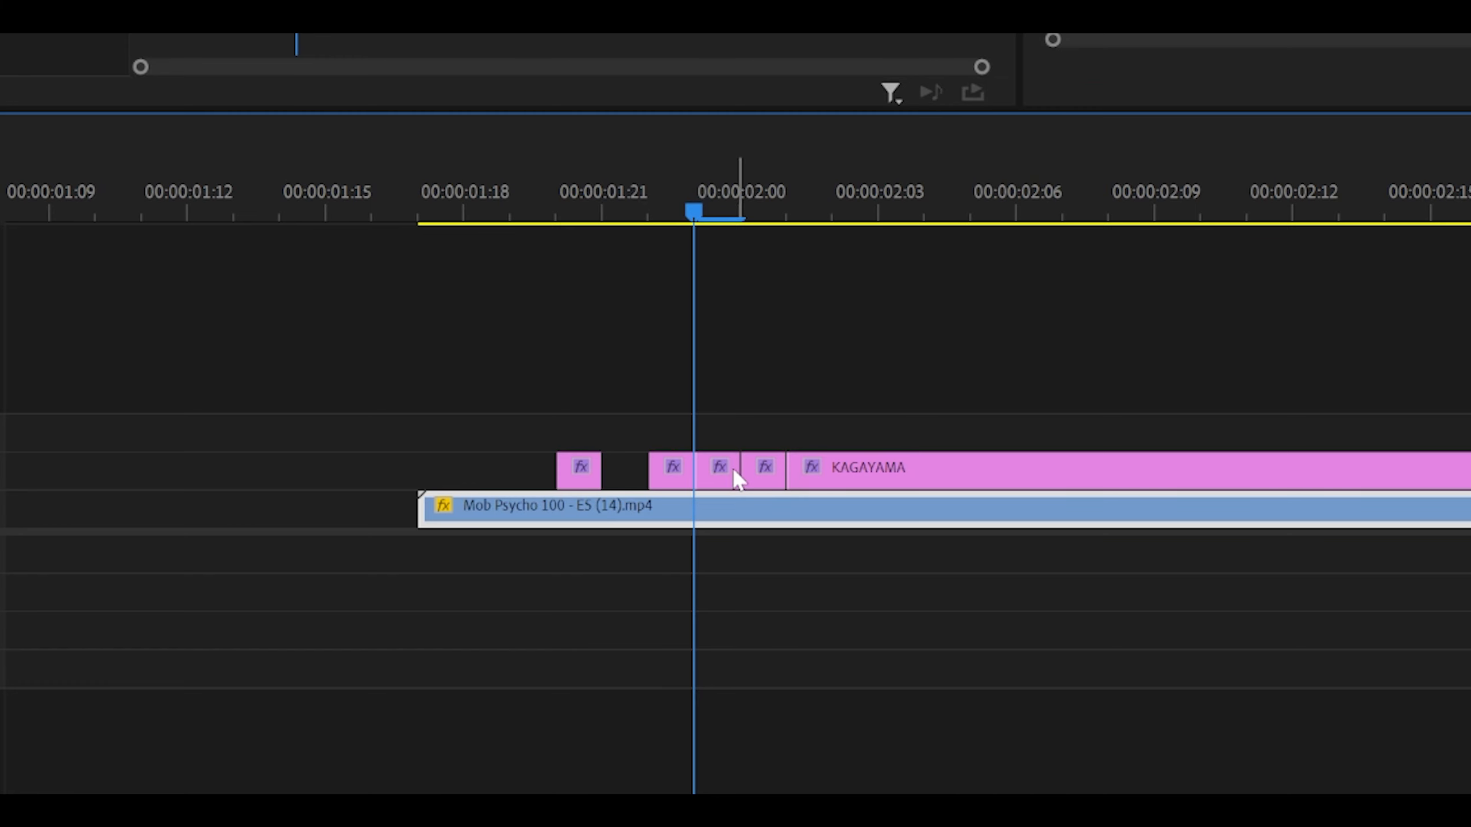
Lengthen the _AG_YAMA segment to two frames, shifting the title clips after it one frame later.
click(508, 607)
drag(798, 468, 769, 468)
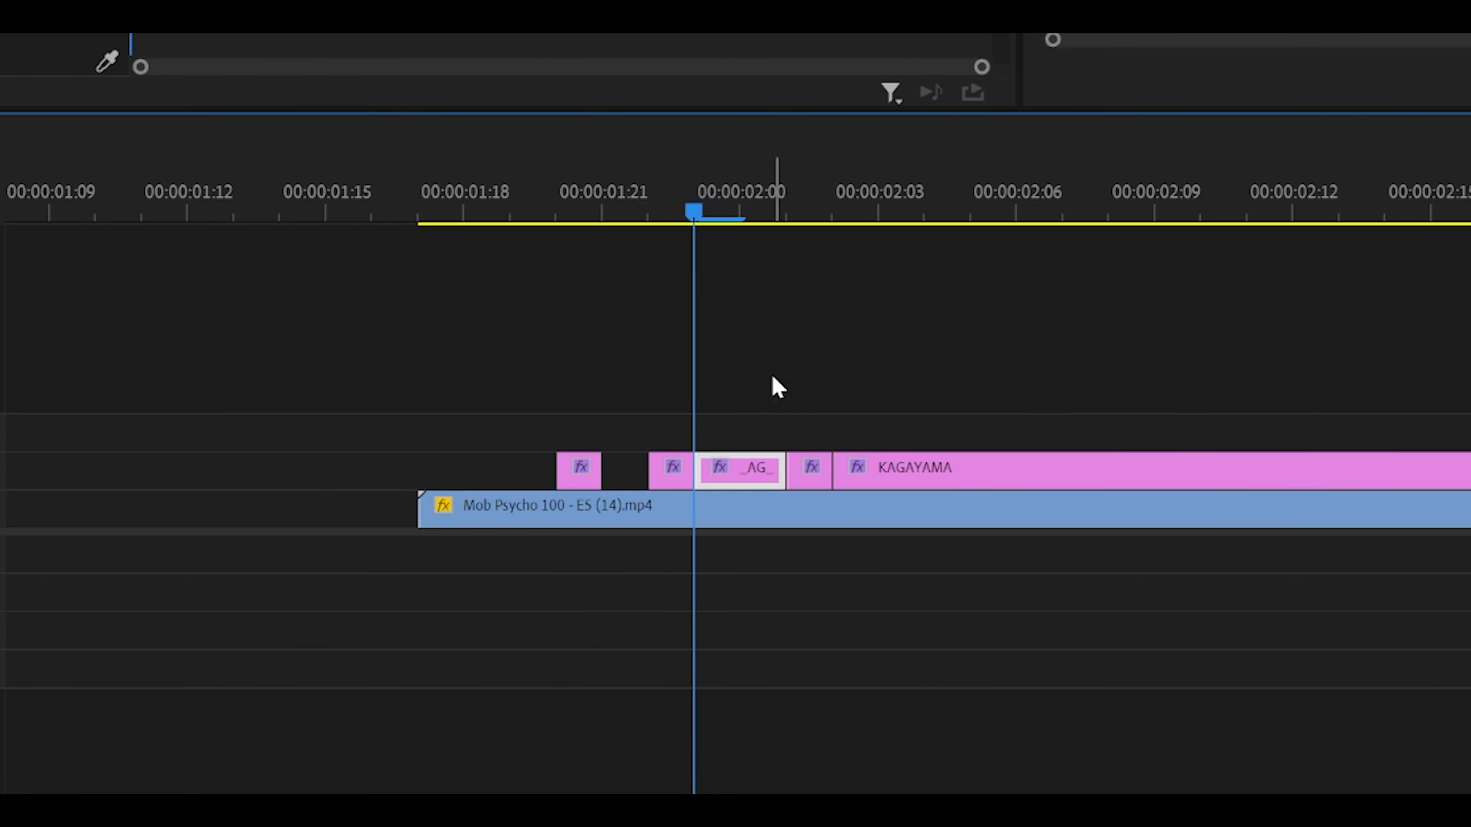
Step through the frames from 00:00:01:19 to 00:00:01:21 to examine the gap after the first title segment.
key(Left)
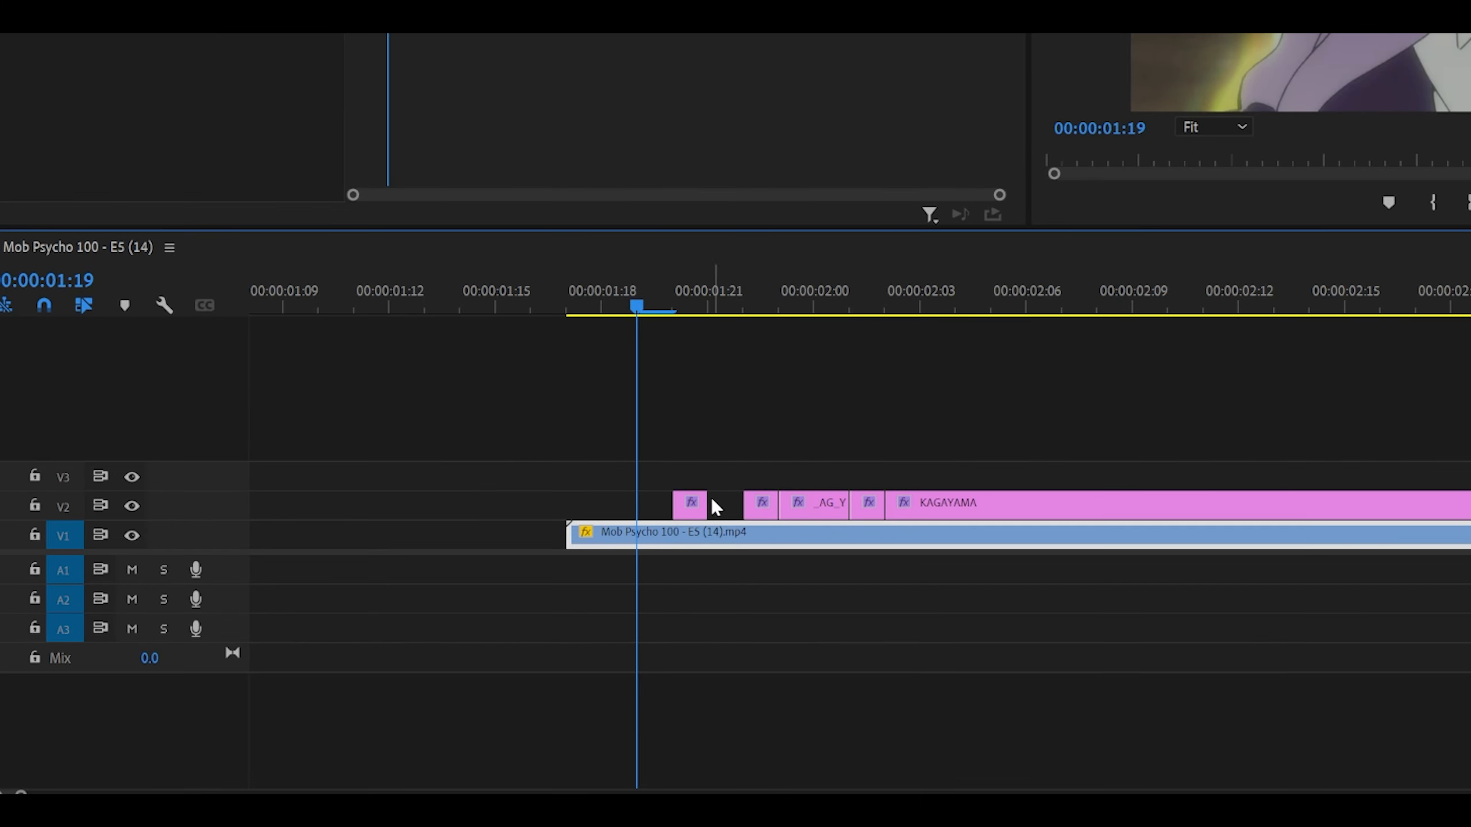
key(Right)
click(688, 503)
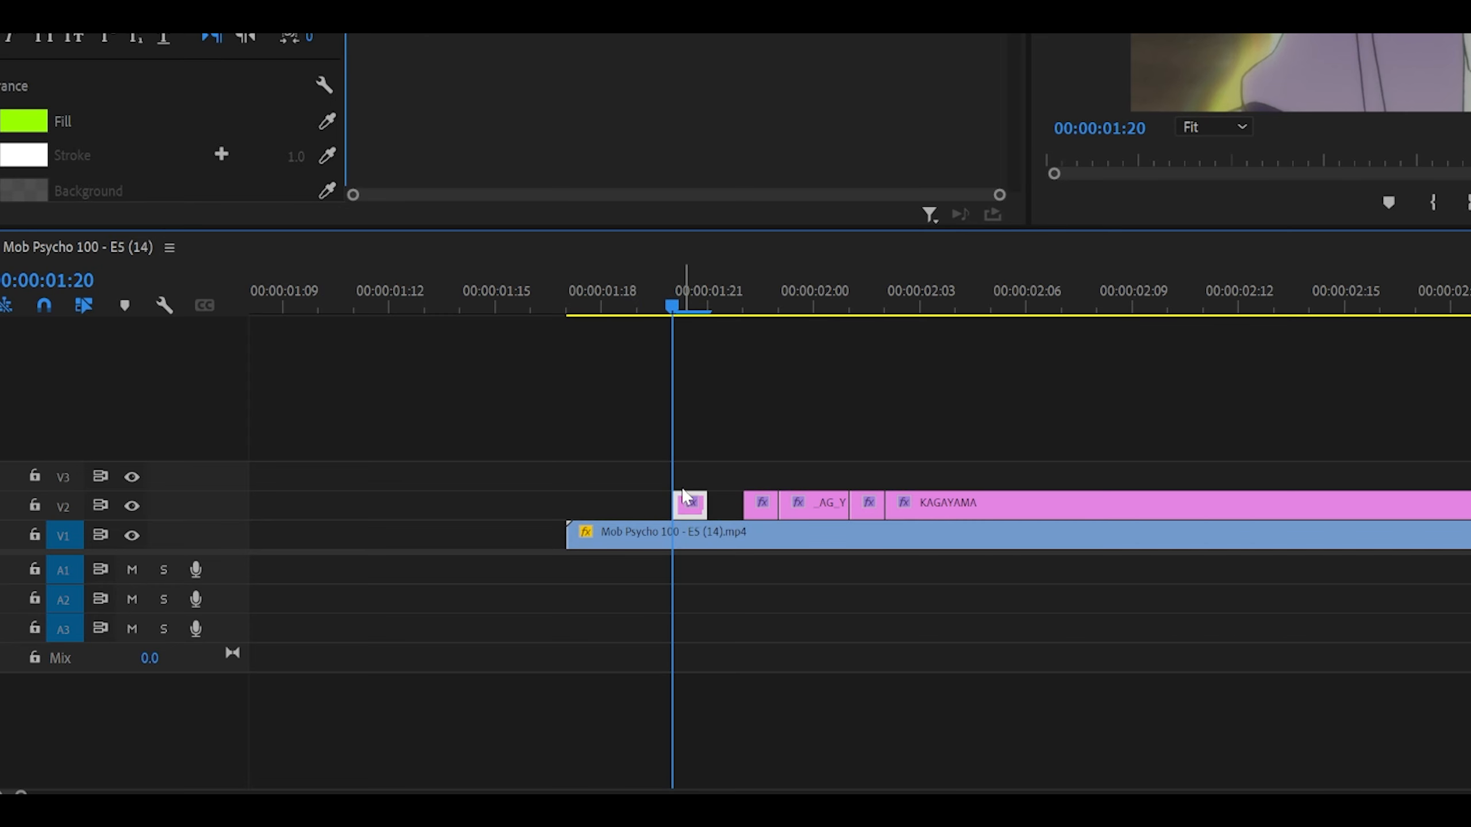
right_click(729, 503)
click(451, 587)
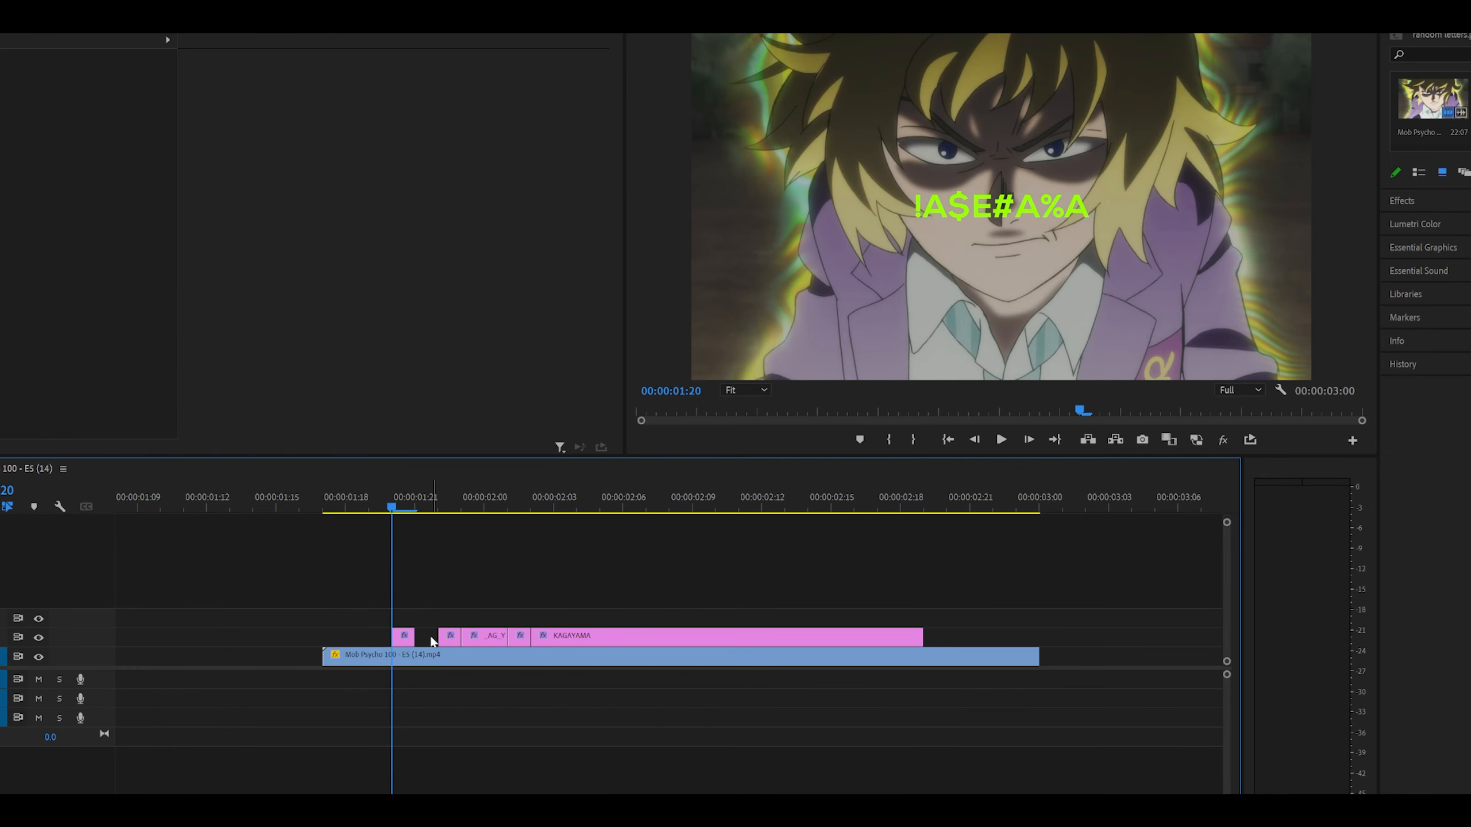
click(443, 637)
click(429, 636)
key(Right)
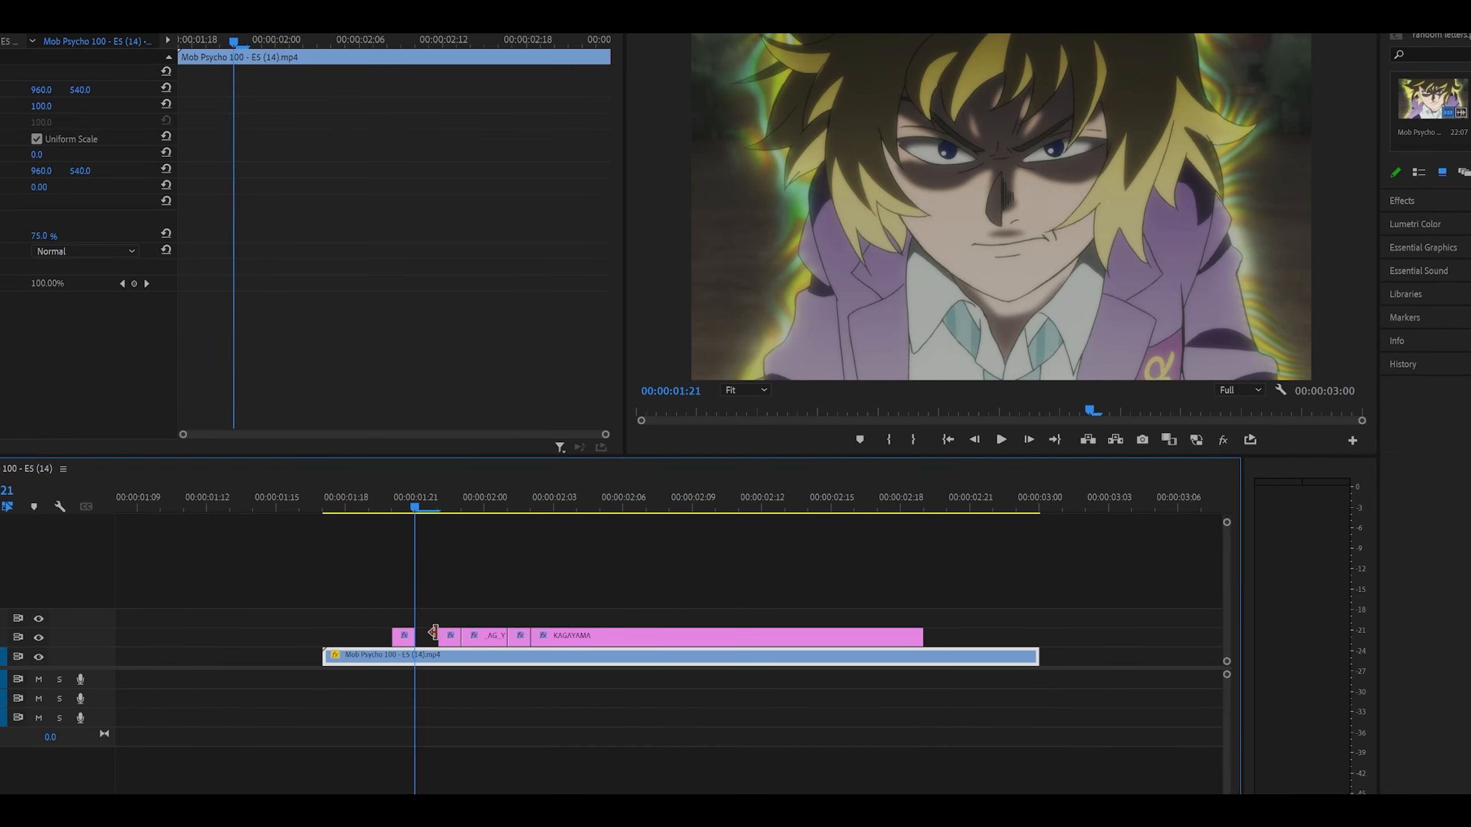
Keyframe the KAGAYAMA clip's Turbulent Displace Amount from 50 at 00:00:02:02 to 170 at 00:00:02:17.
drag(383, 493, 653, 491)
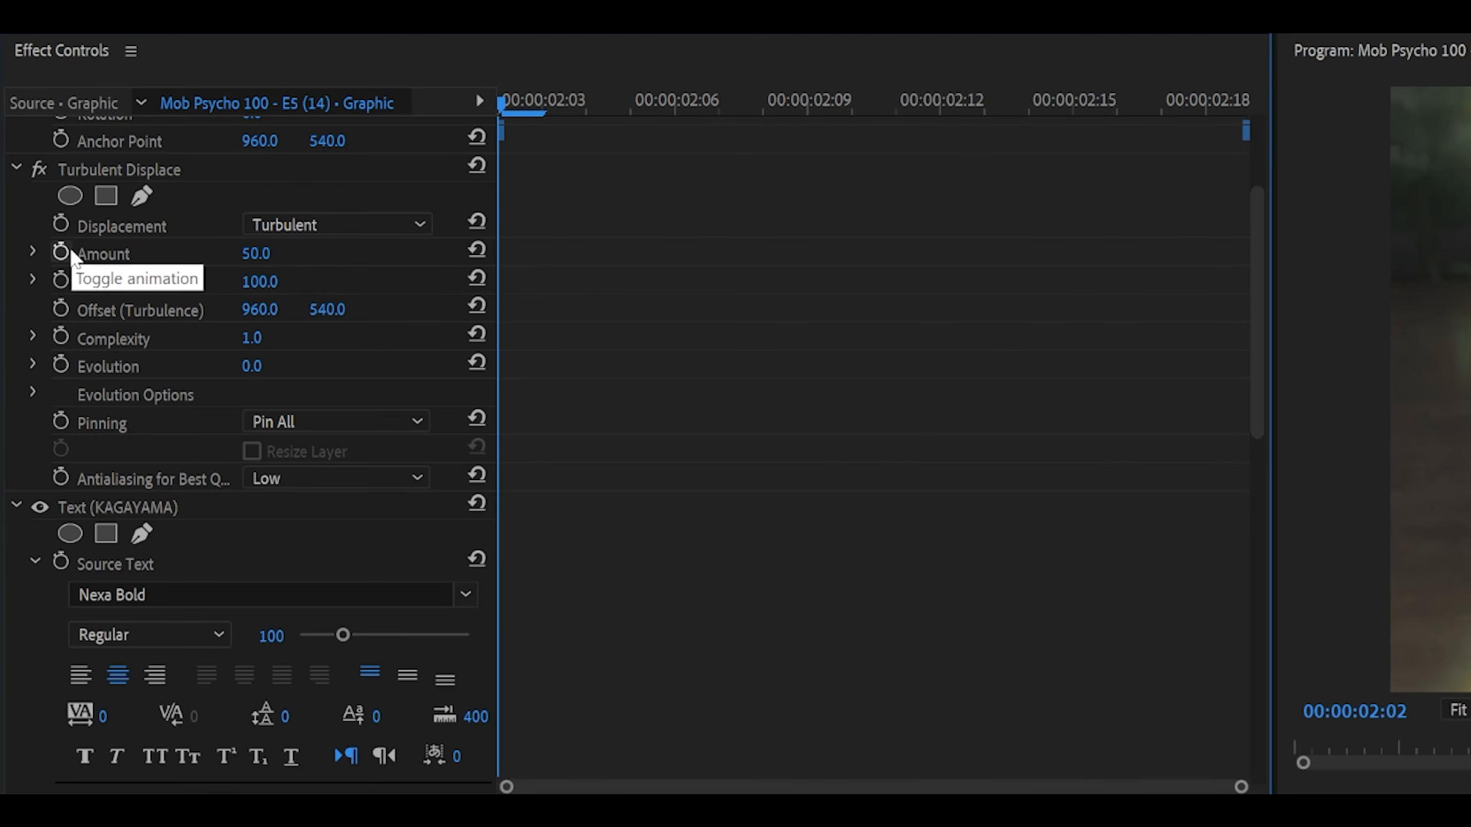
click(38, 164)
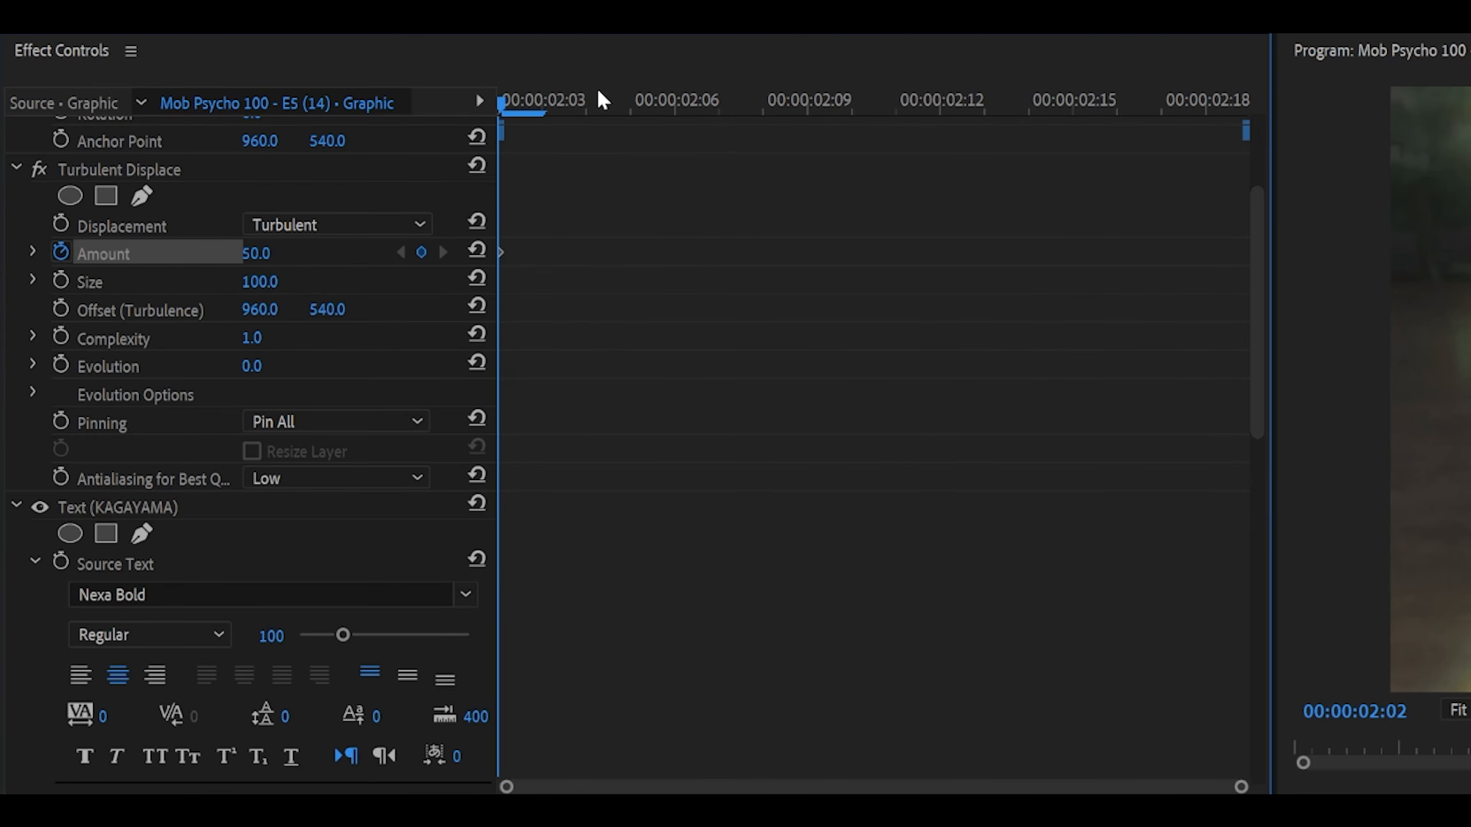
drag(361, 72, 671, 72)
drag(1119, 102, 1161, 103)
drag(313, 250, 496, 243)
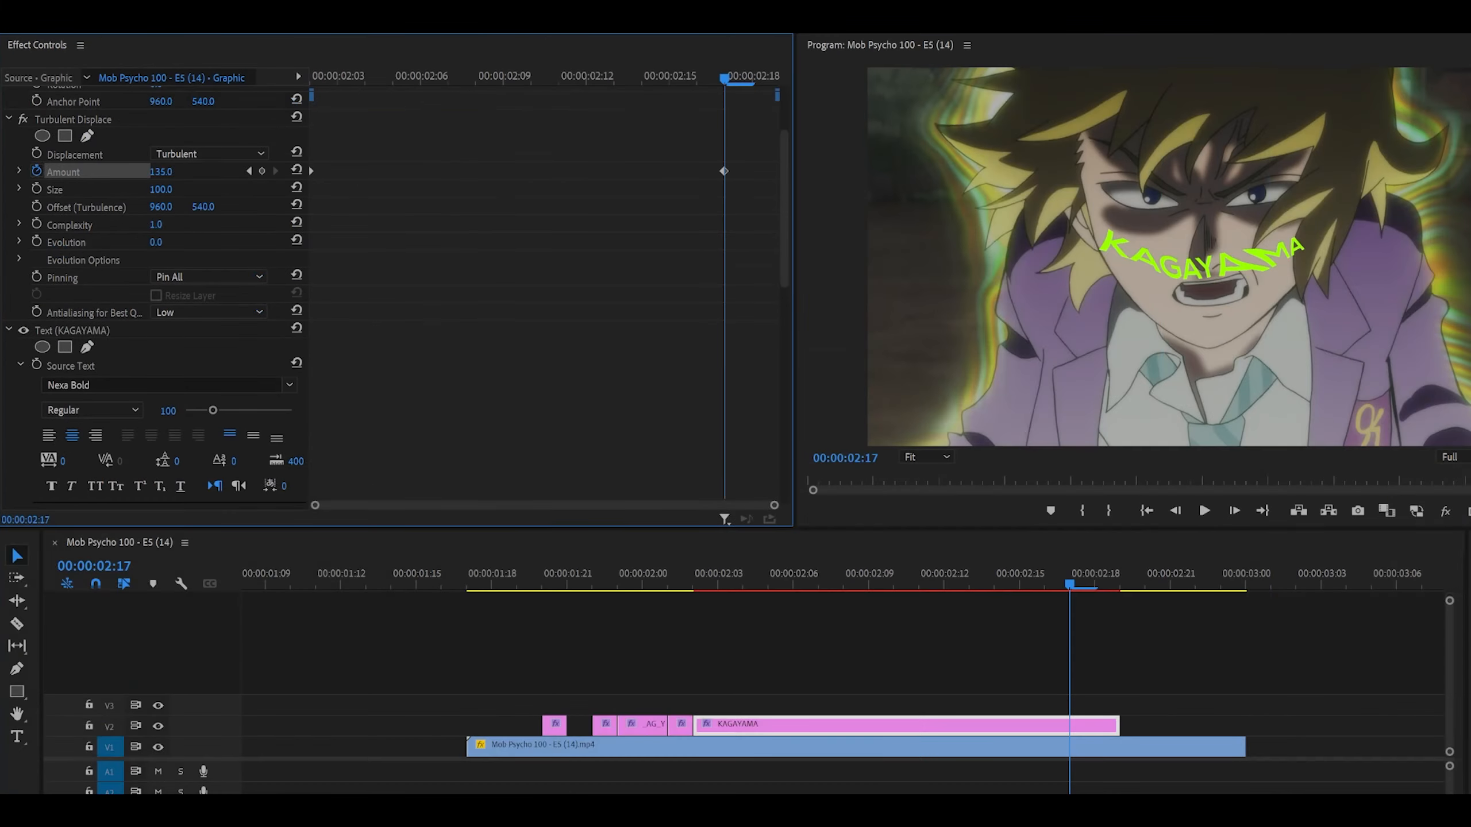
drag(156, 172, 176, 172)
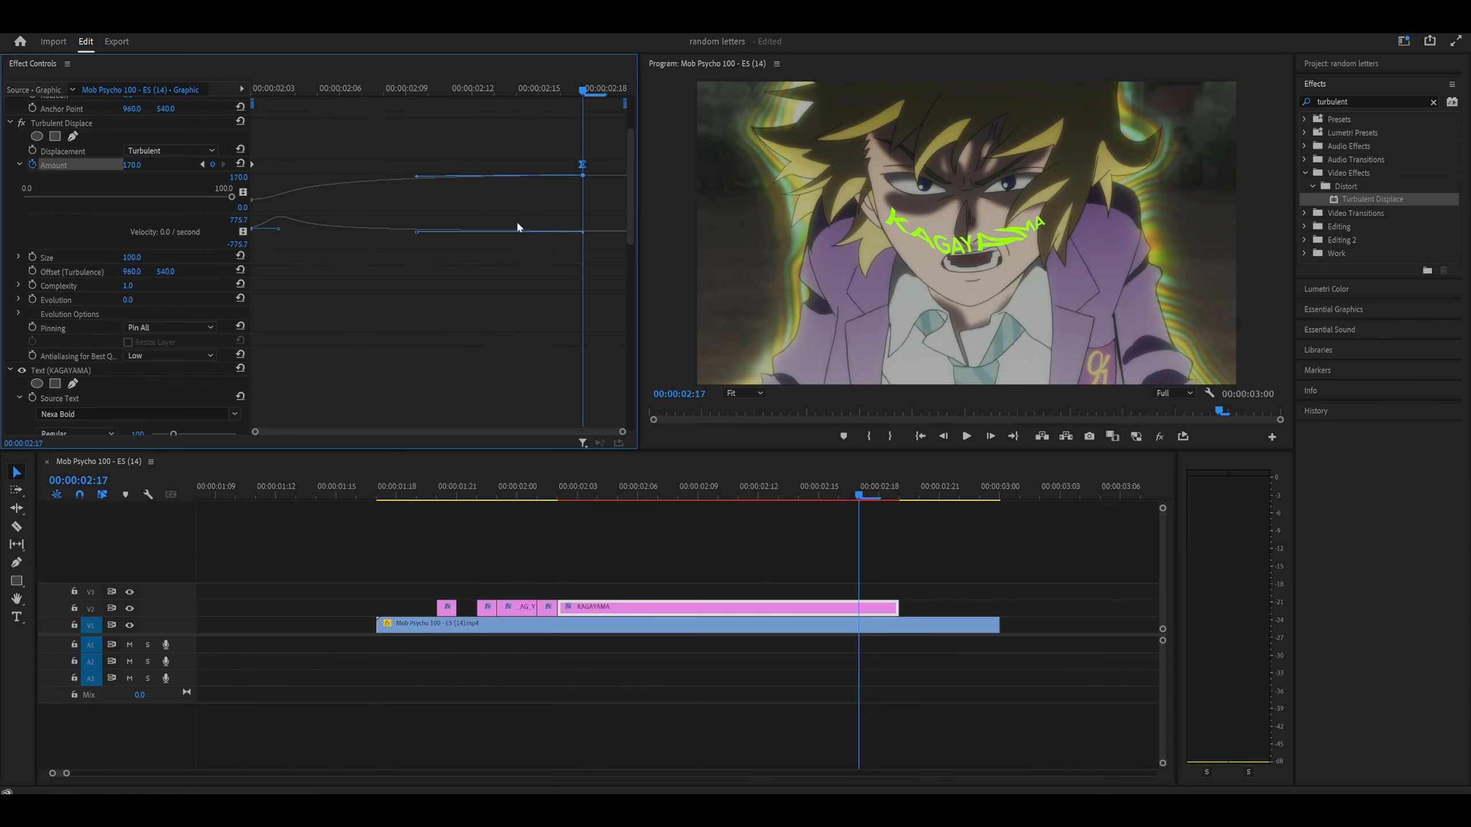
Play and scrub through the sequence to review the title scramble and the Turbulent Displace animation on KAGAYAMA.
drag(565, 485, 296, 500)
key(space)
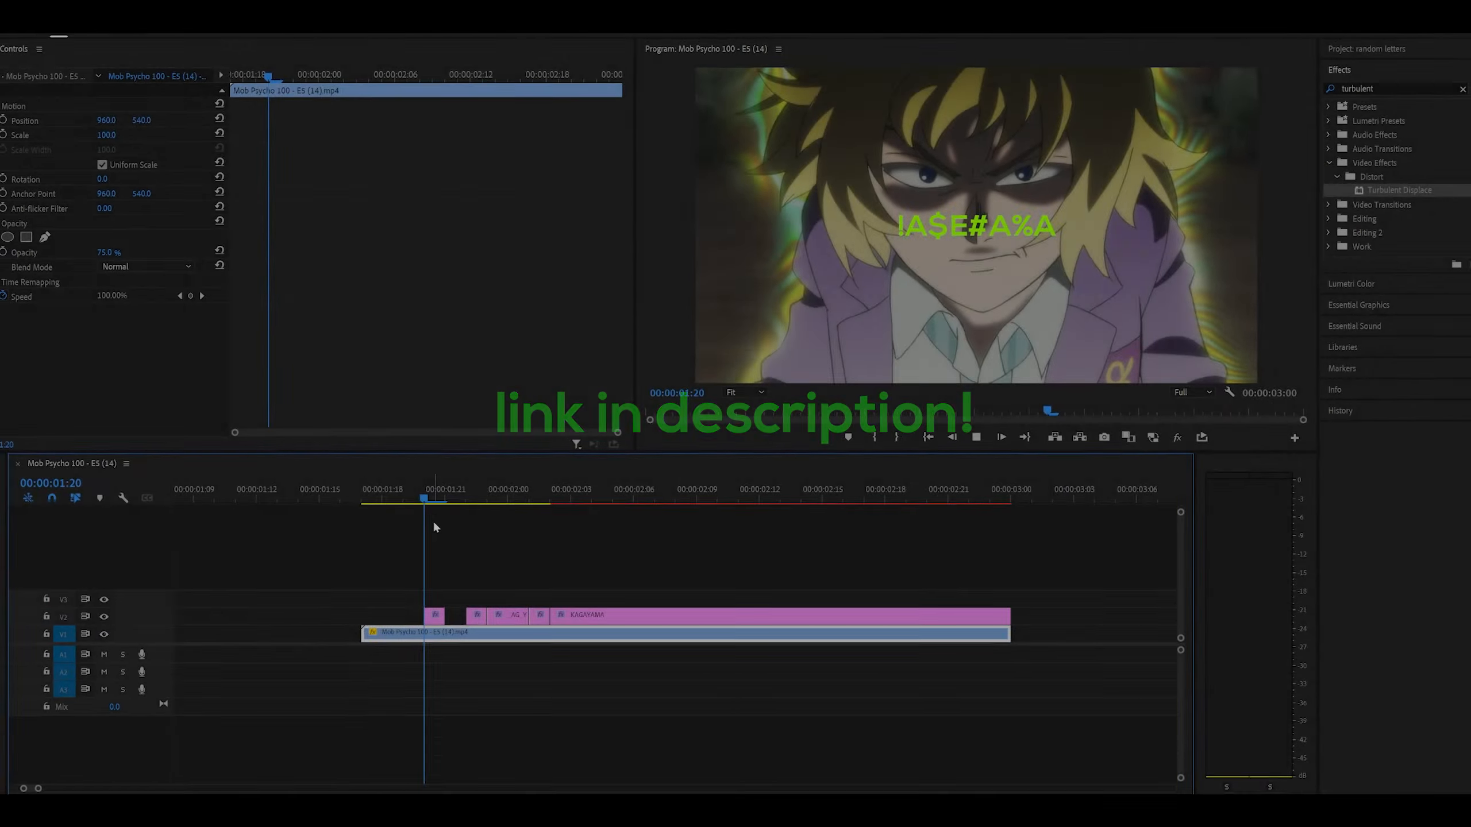
drag(432, 520, 637, 524)
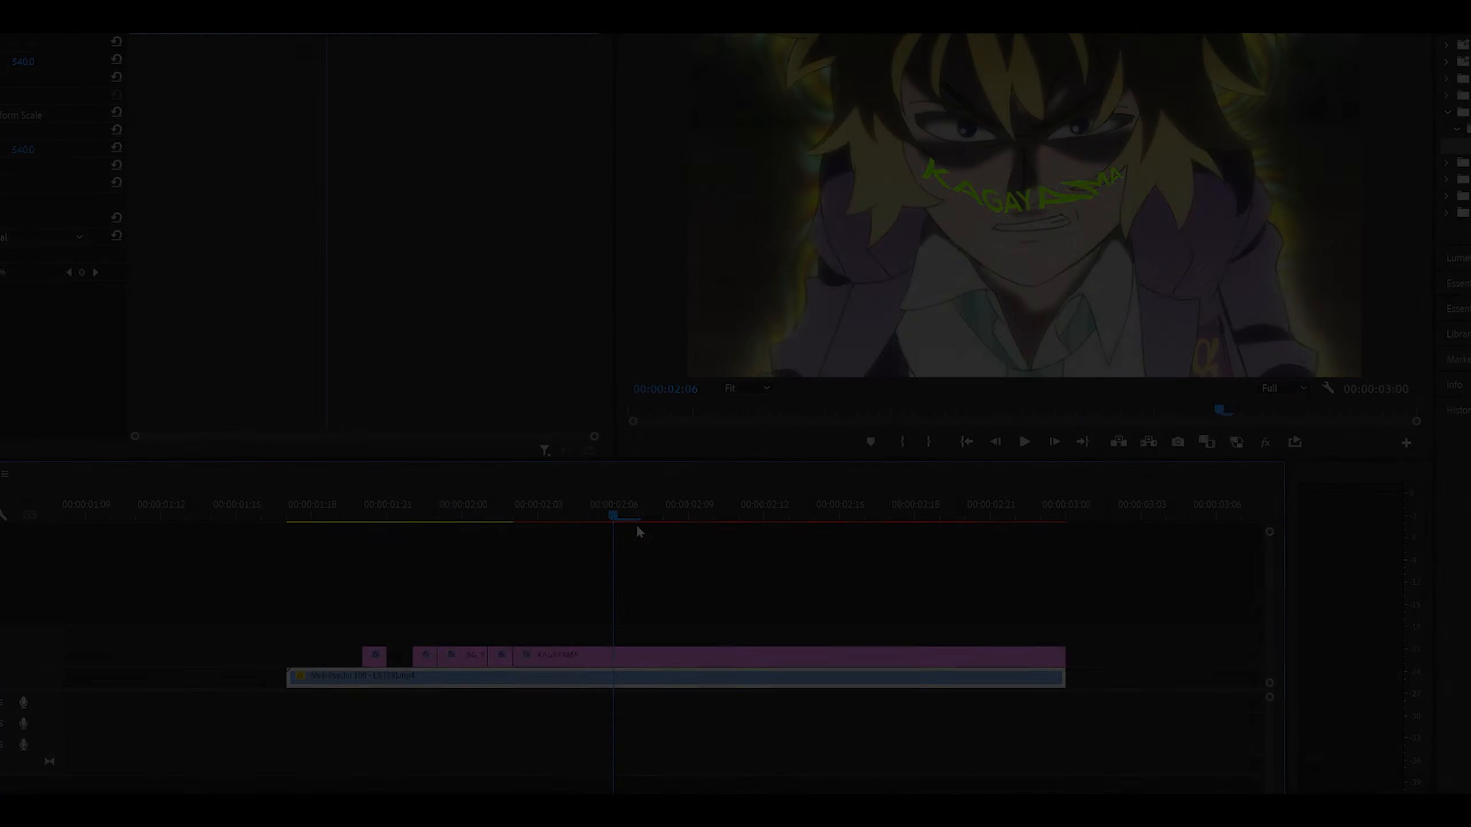